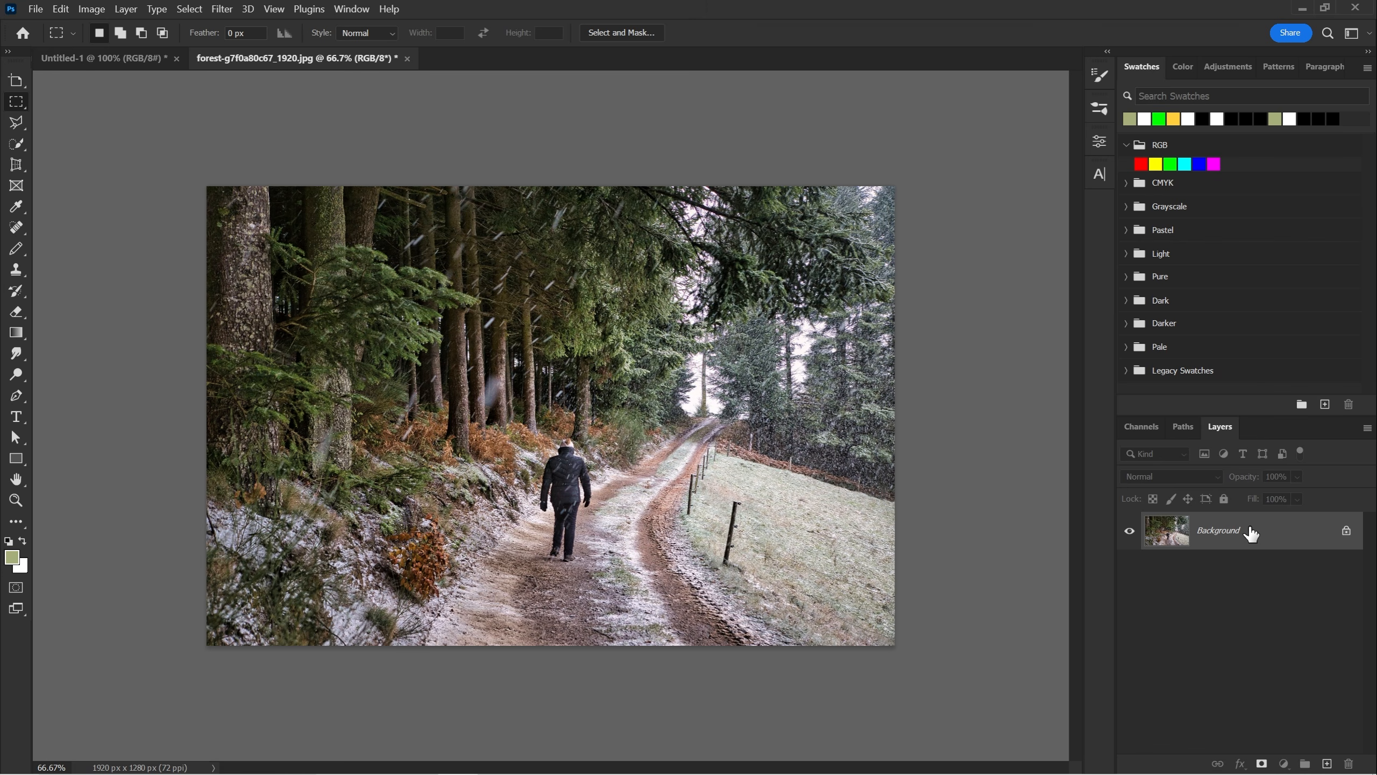
# Step: Duplicate the Background layer and start the Field Blur filter on the copy
pyautogui.hotkey('ctrl', 'j')
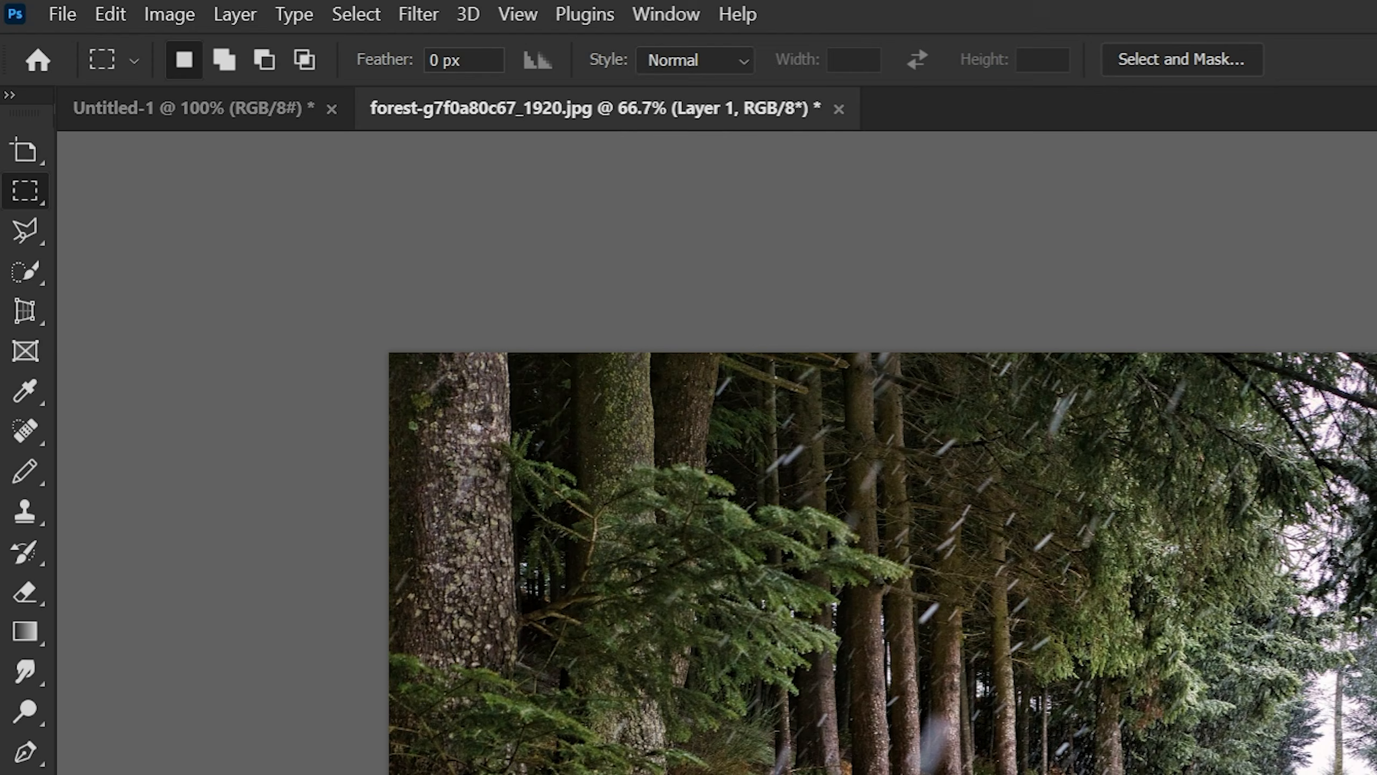
pyautogui.click(421, 10)
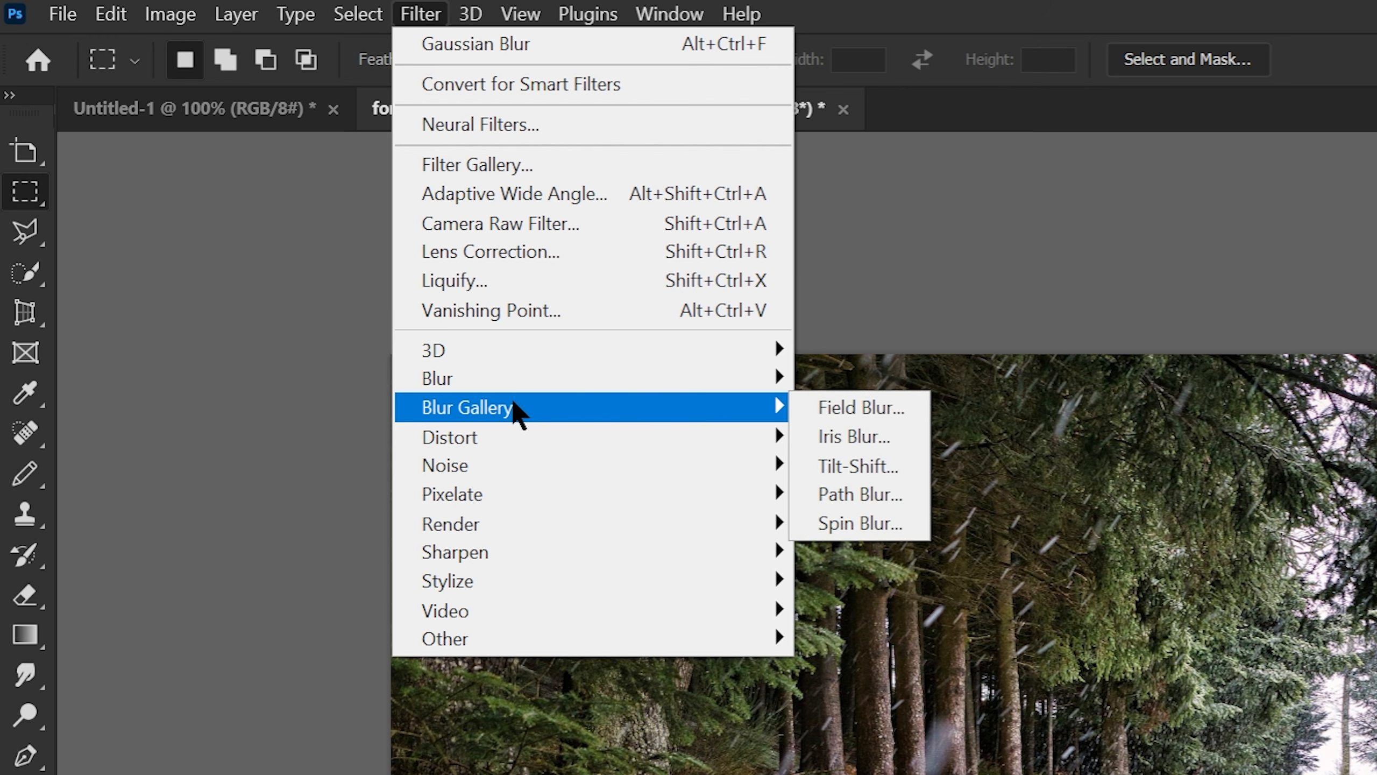
pyautogui.moveTo(738, 413)
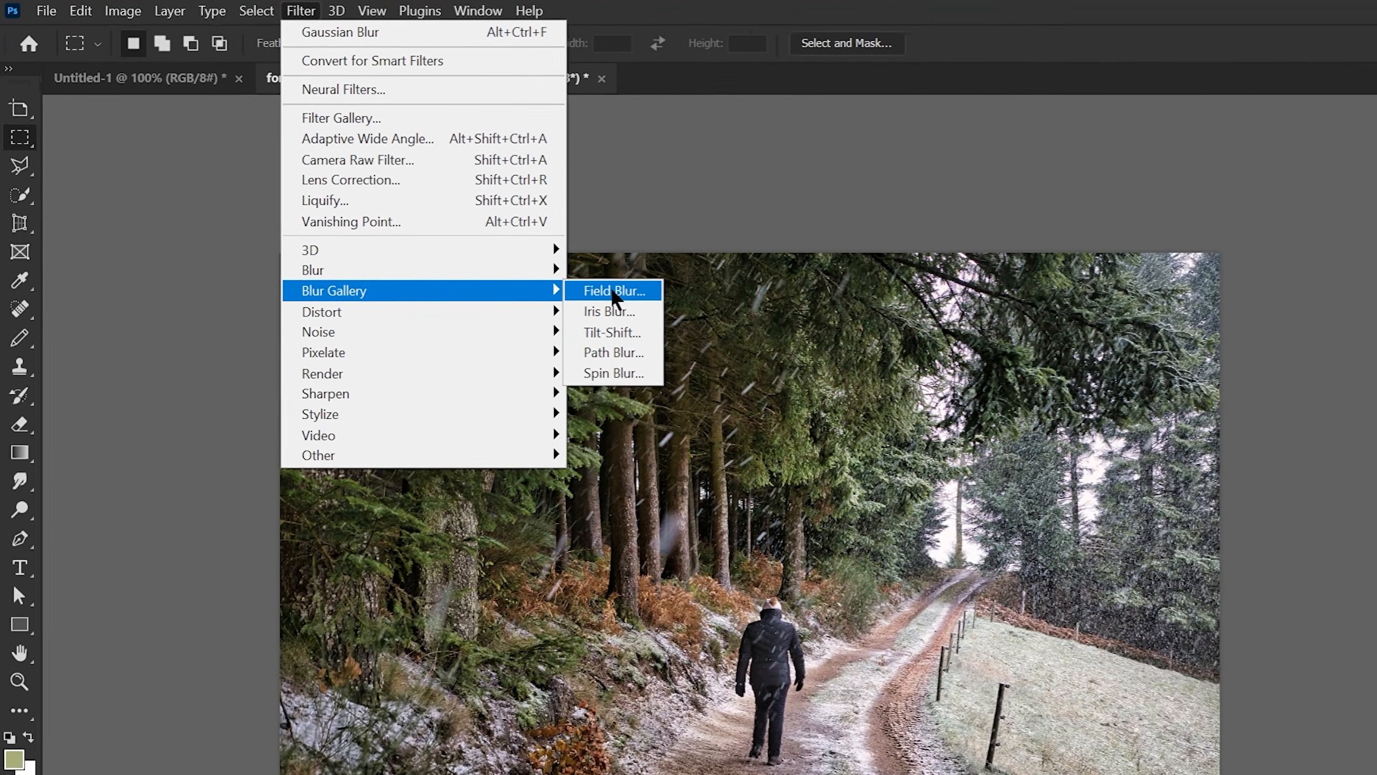
pyautogui.click(841, 399)
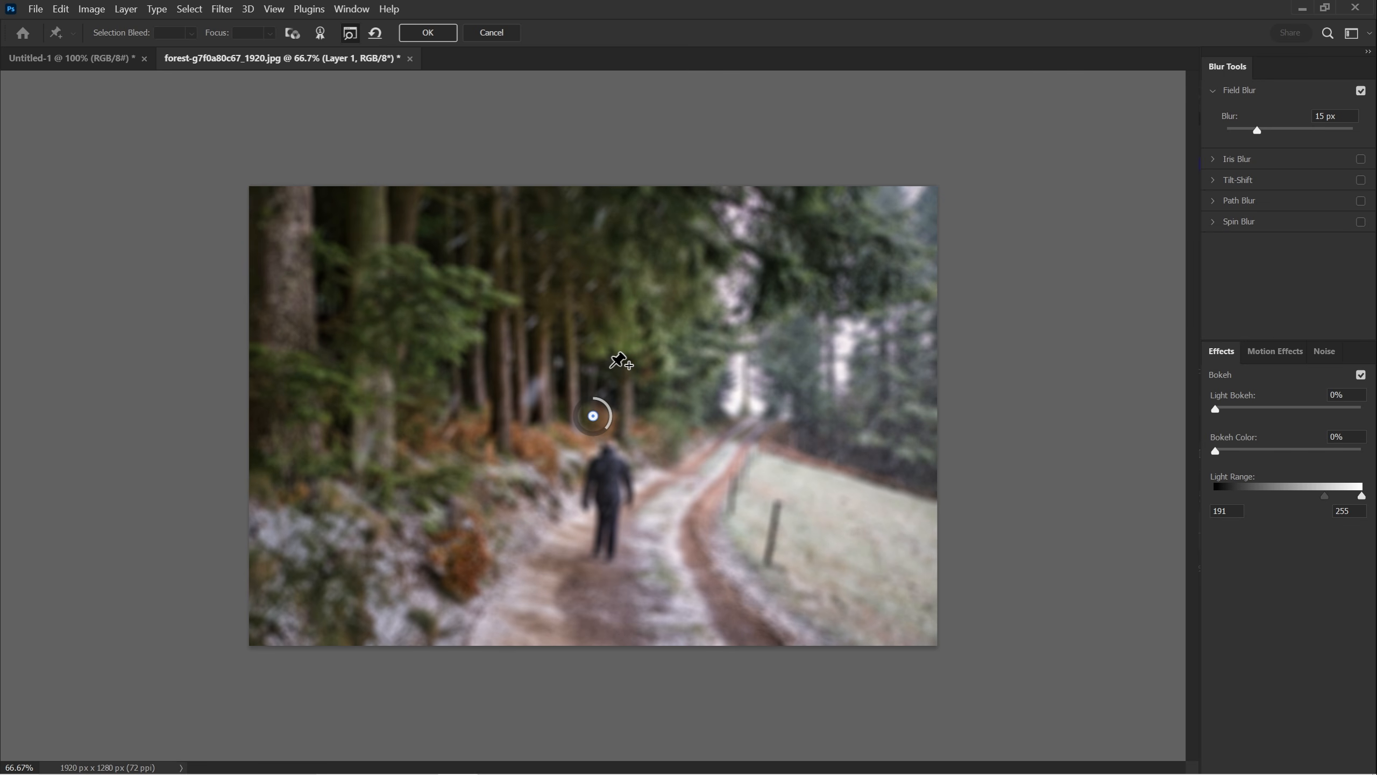
# Step: Set the initial pin's blur to 0 px and place it on the walking man's back
pyautogui.moveTo(595, 416); pyautogui.dragTo(600, 429)
pyautogui.moveTo(599, 430)
pyautogui.mouseDown()
pyautogui.moveTo(614, 398)
pyautogui.moveTo(564, 339)
pyautogui.moveTo(529, 452)
pyautogui.moveTo(624, 408)
pyautogui.moveTo(269, 383)
pyautogui.moveTo(269, 243)
pyautogui.moveTo(620, 438)
pyautogui.mouseUp()
pyautogui.moveTo(641, 458); pyautogui.dragTo(637, 464)
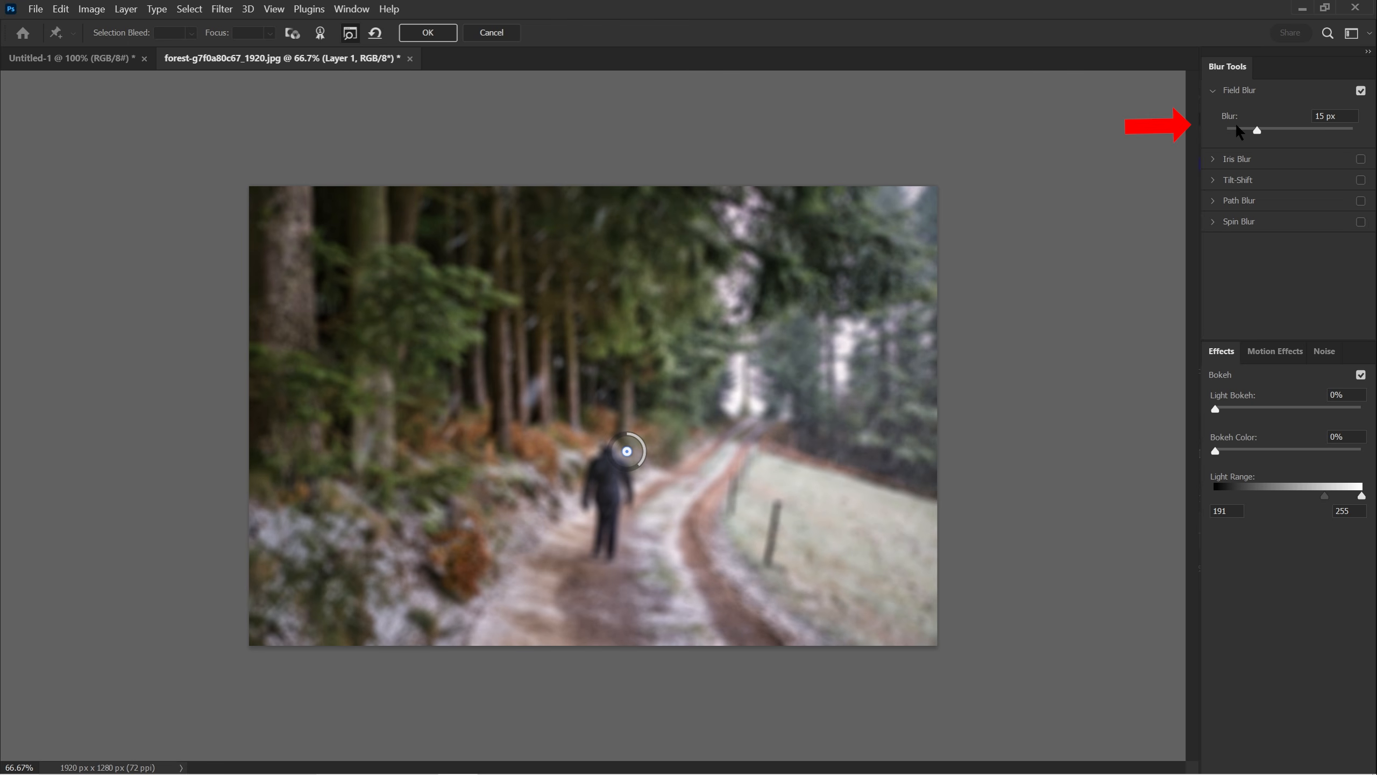
pyautogui.moveTo(1259, 132)
pyautogui.mouseDown()
pyautogui.moveTo(1227, 132)
pyautogui.moveTo(1350, 133)
pyautogui.moveTo(1206, 132)
pyautogui.mouseUp()
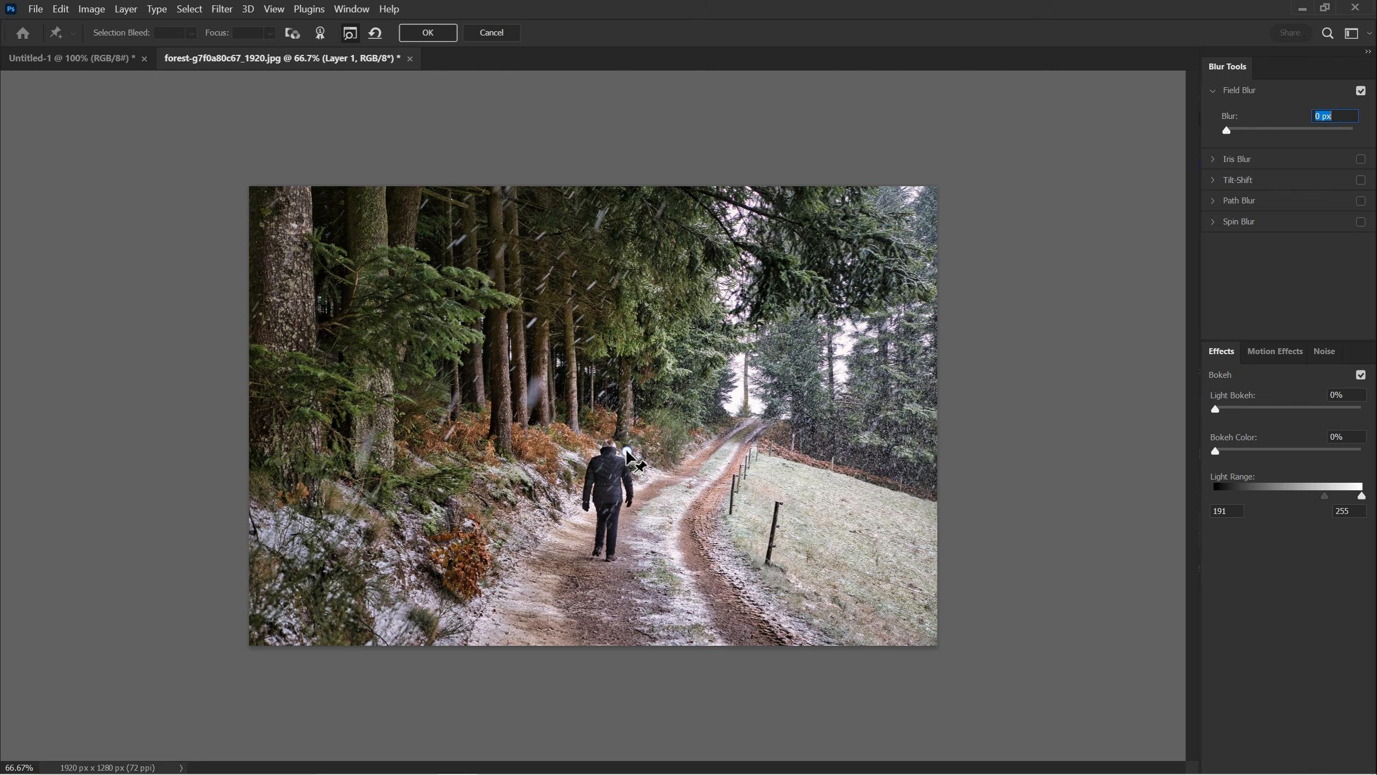
pyautogui.moveTo(627, 451); pyautogui.dragTo(605, 476)
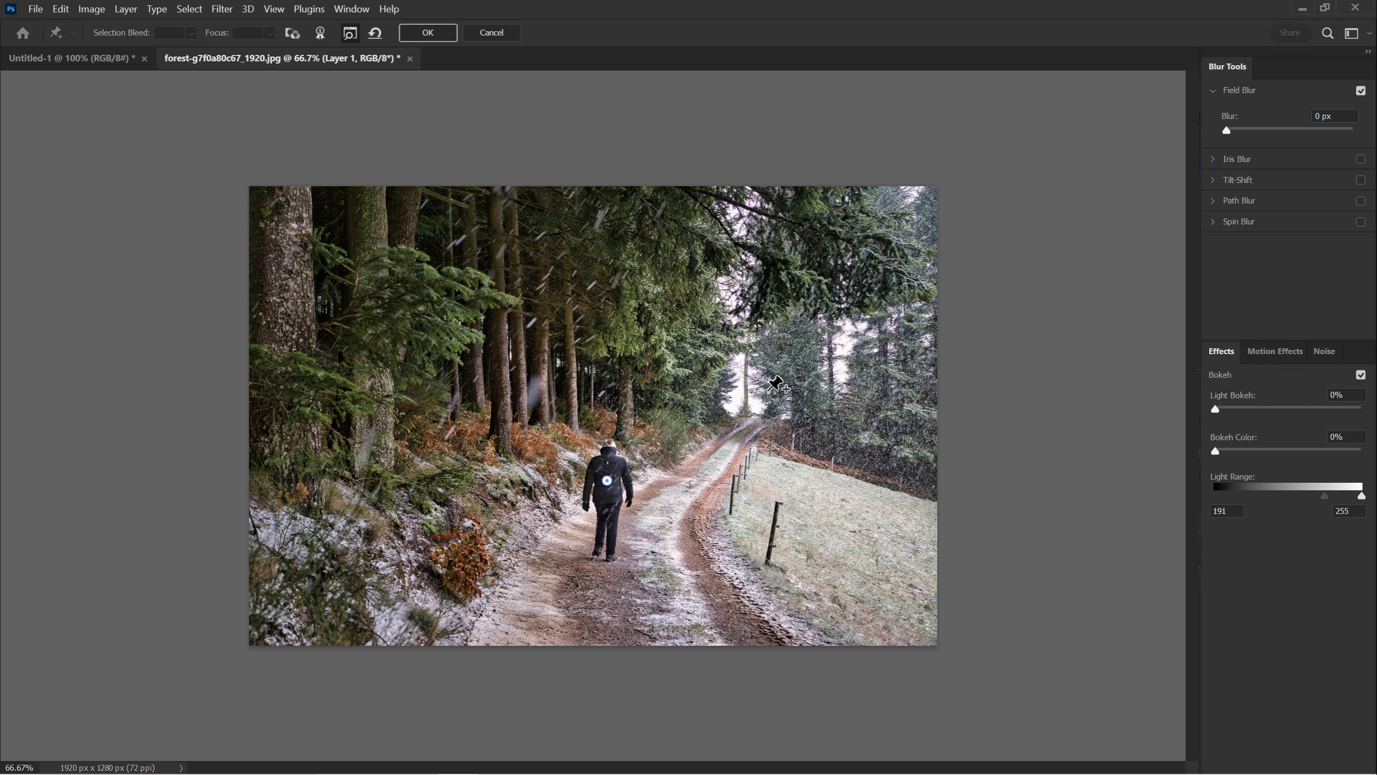
# Step: Add a blur pin, place it just above the photo's upper edge right of centre, and set its blur to 6 px
pyautogui.click(857, 239)
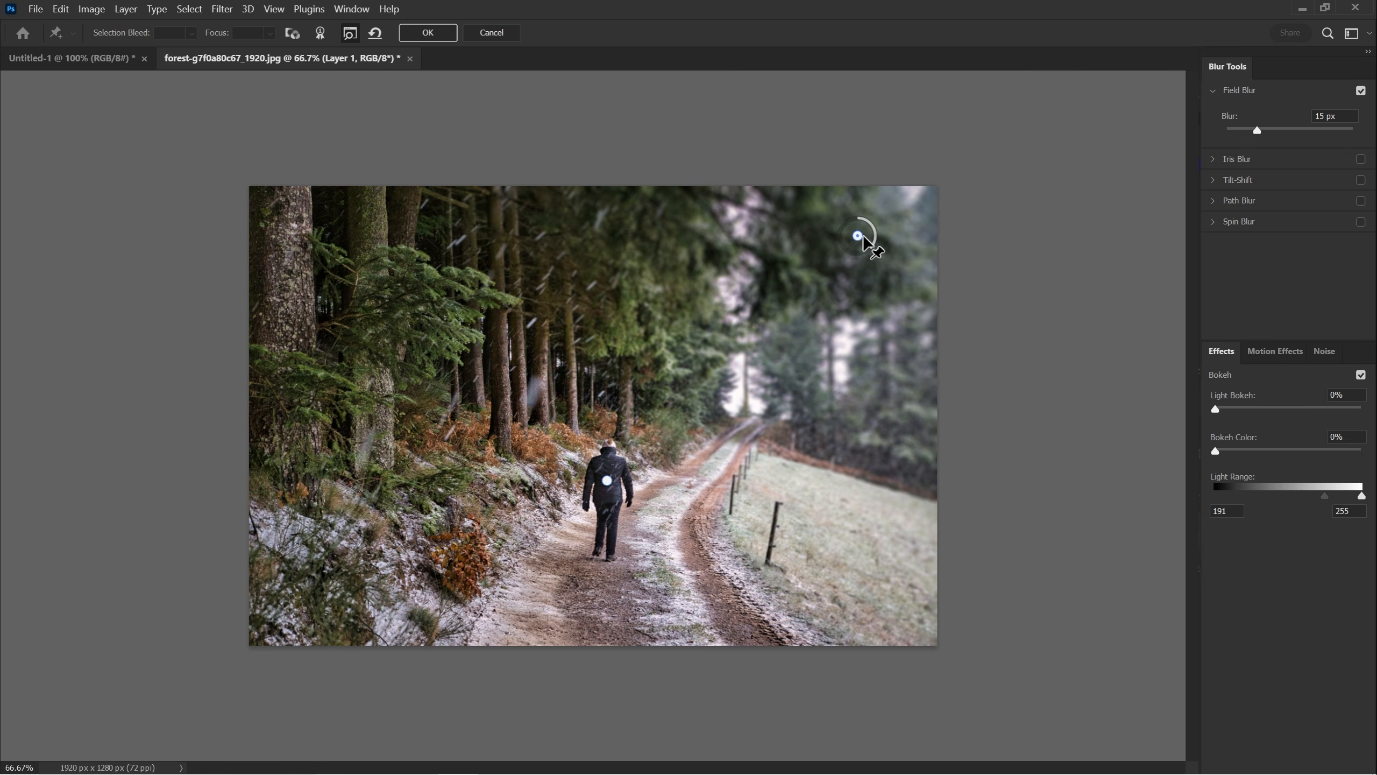
pyautogui.moveTo(865, 245); pyautogui.dragTo(730, 158)
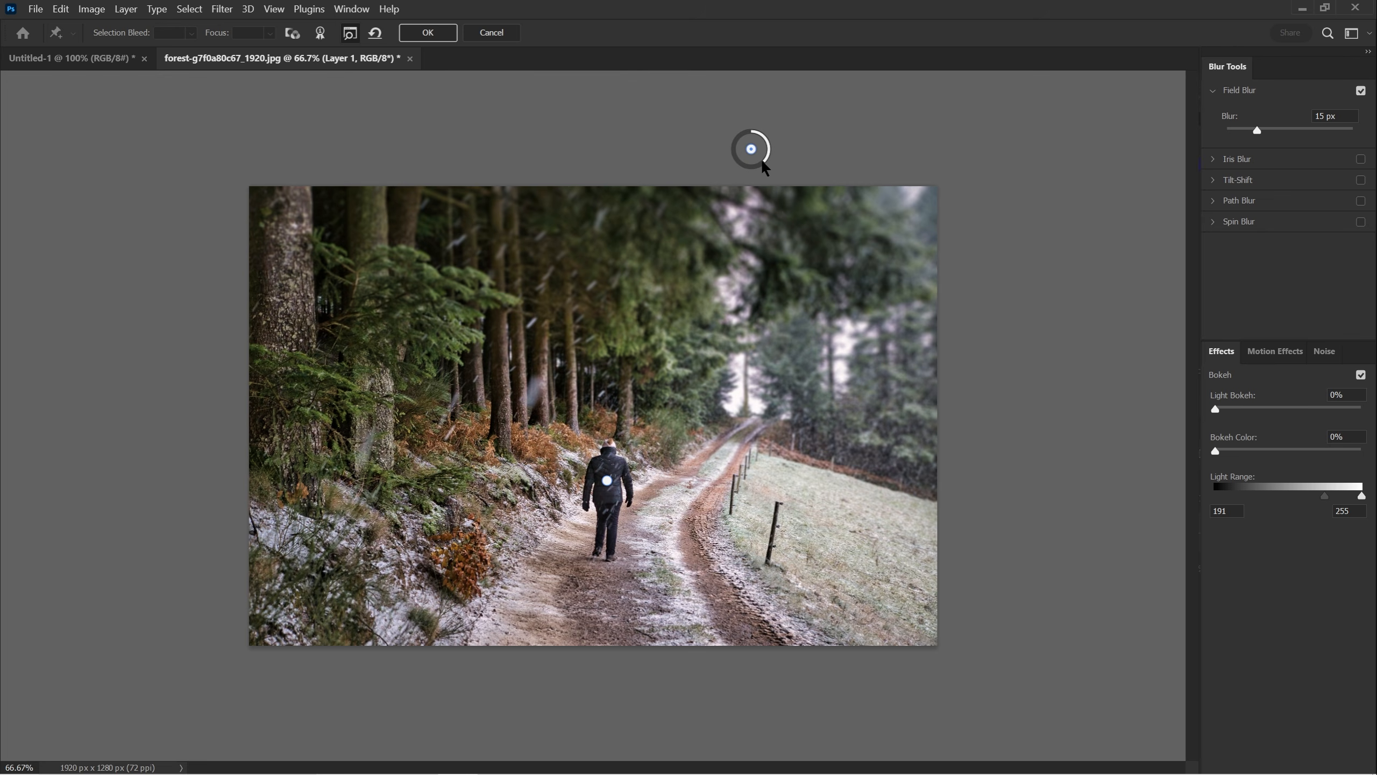
pyautogui.moveTo(1256, 131); pyautogui.dragTo(1243, 130)
pyautogui.moveTo(755, 149); pyautogui.dragTo(722, 154)
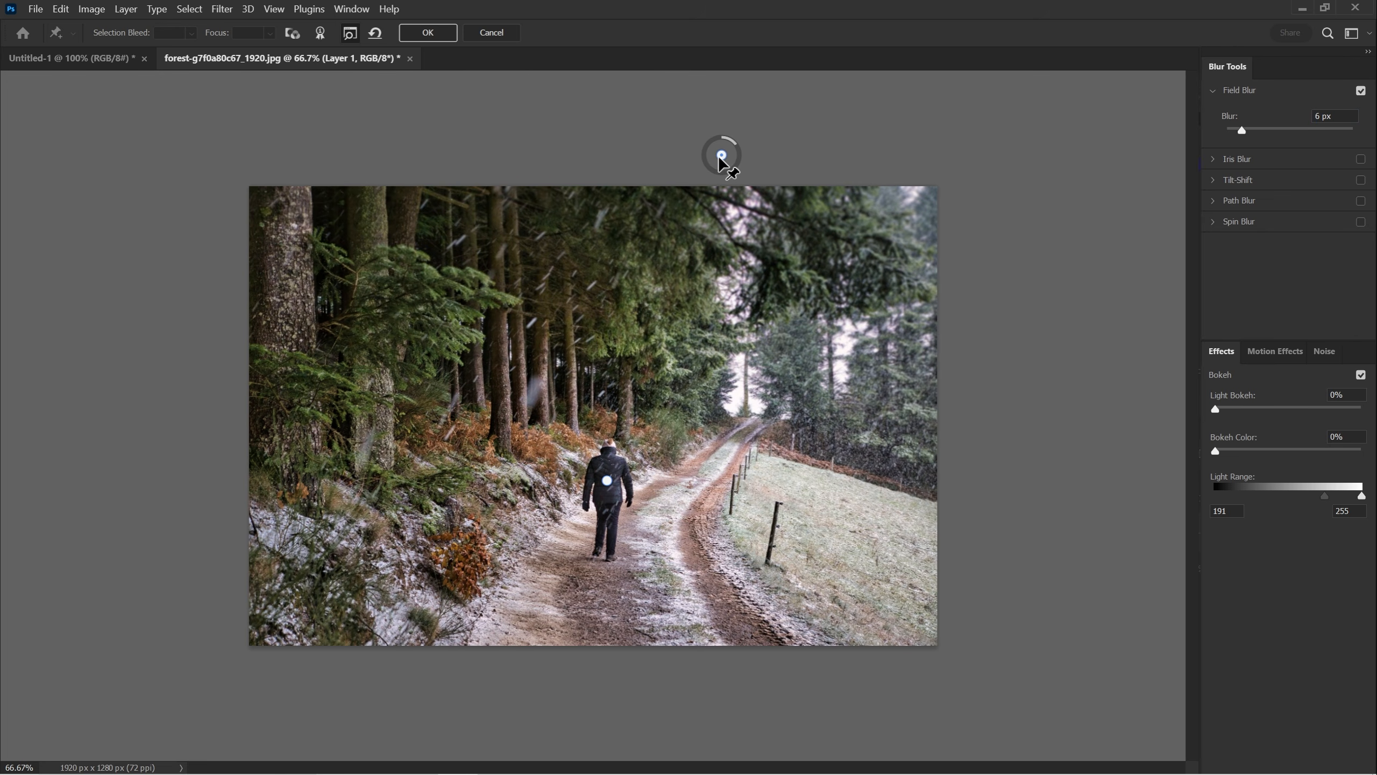
# Step: Add two 7 px blur pins along the photo's left edge, one on the upper tree trunk and one near the lower corner
pyautogui.click(269, 243)
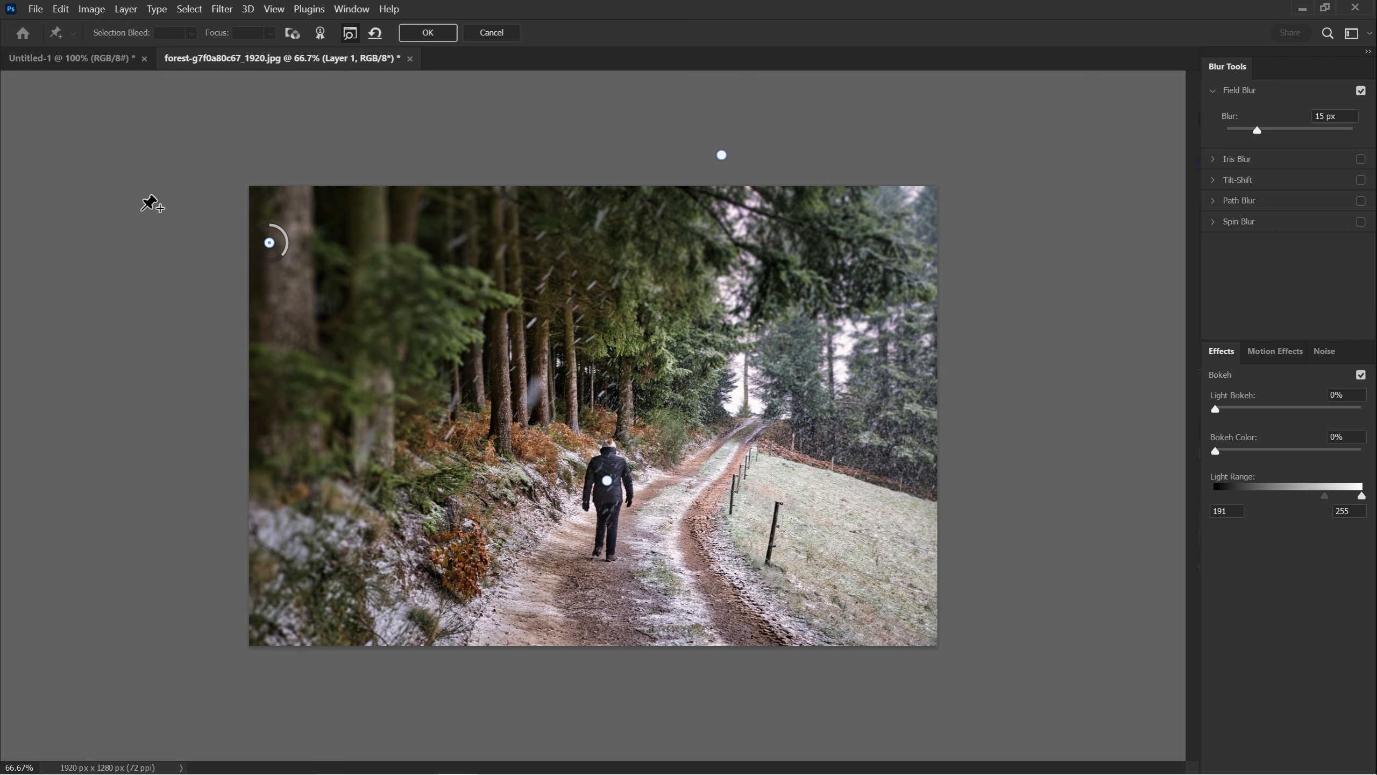
pyautogui.moveTo(283, 254)
pyautogui.mouseDown()
pyautogui.moveTo(292, 238)
pyautogui.moveTo(265, 222)
pyautogui.moveTo(274, 245)
pyautogui.moveTo(293, 242)
pyautogui.mouseUp()
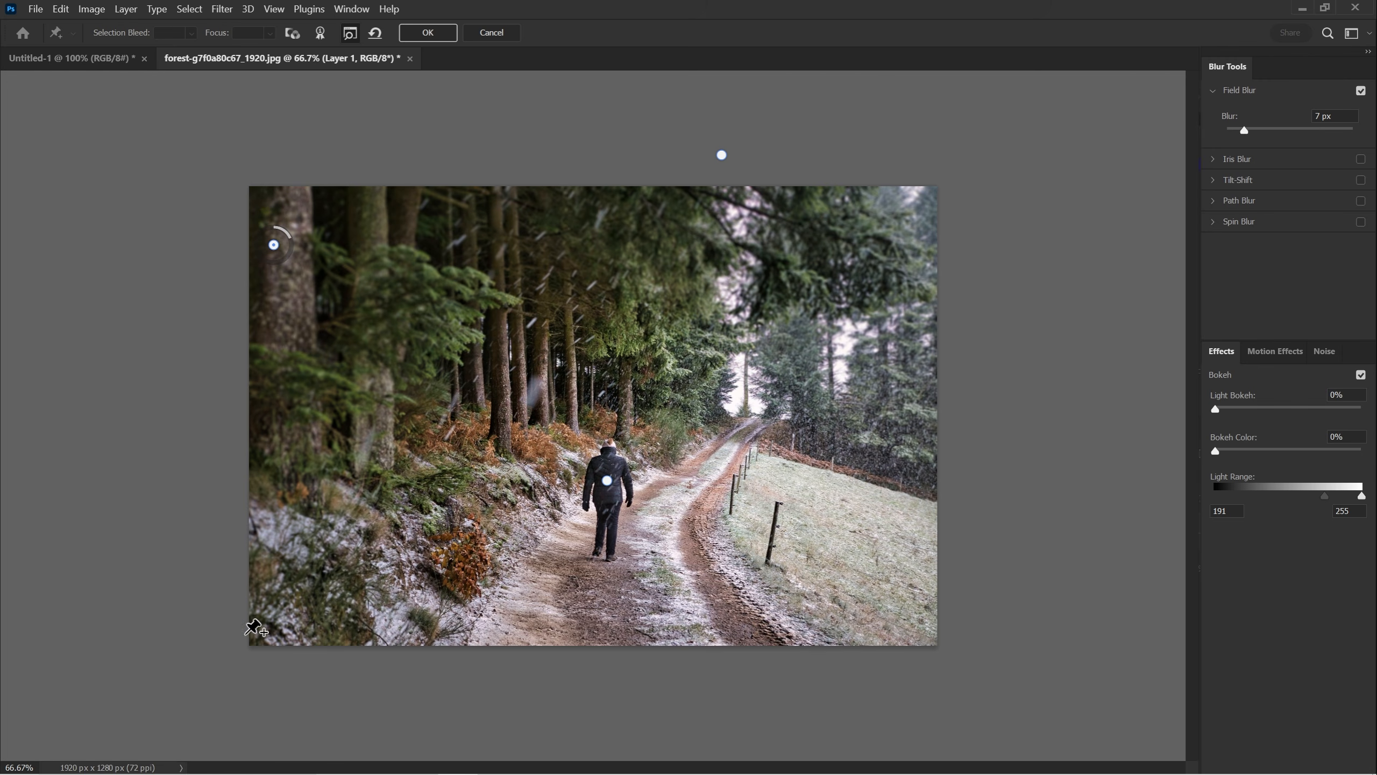
pyautogui.click(245, 586)
pyautogui.moveTo(263, 582); pyautogui.dragTo(247, 596)
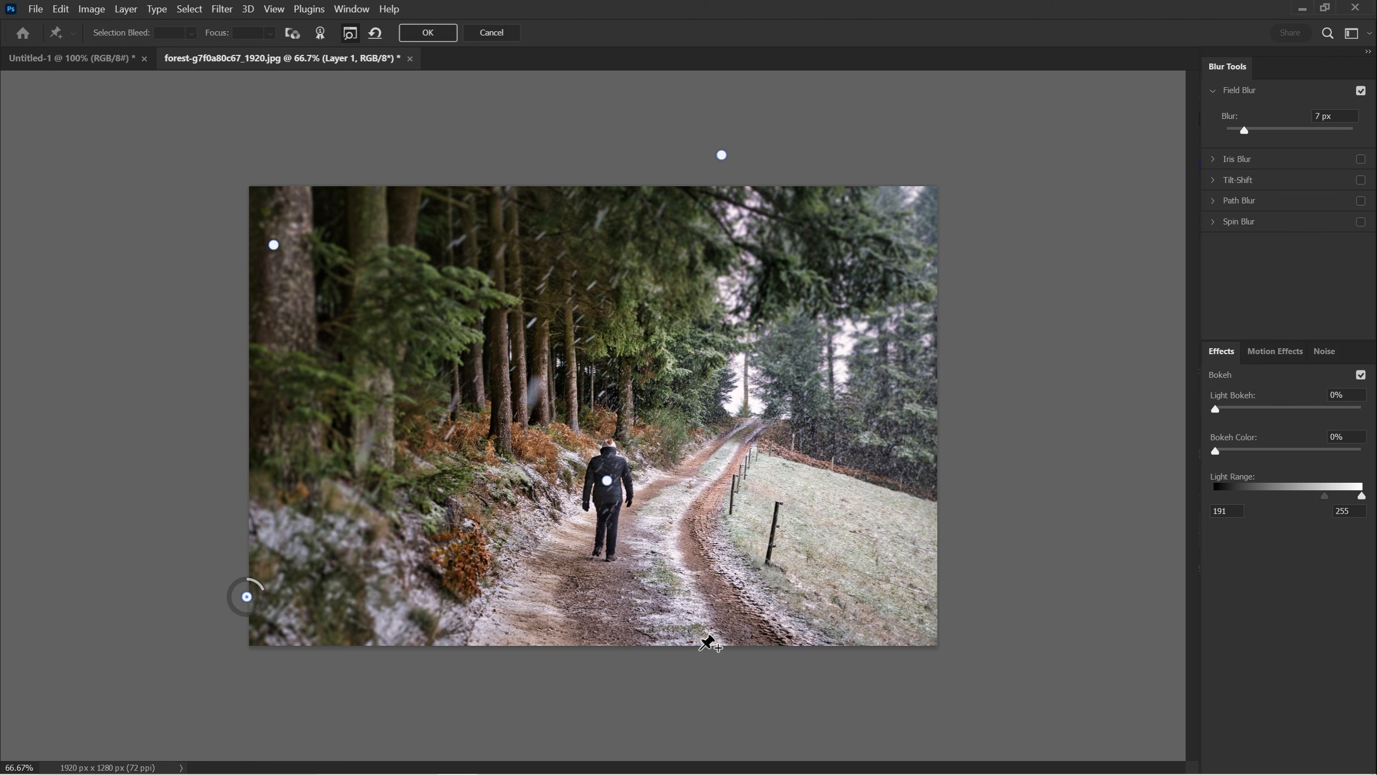
# Step: Add a 4 px blur pin below the photo under the path and a 1 px pin among the trunks left of the man
pyautogui.click(608, 683)
pyautogui.moveTo(609, 684)
pyautogui.mouseDown()
pyautogui.moveTo(633, 732)
pyautogui.moveTo(626, 697)
pyautogui.mouseUp()
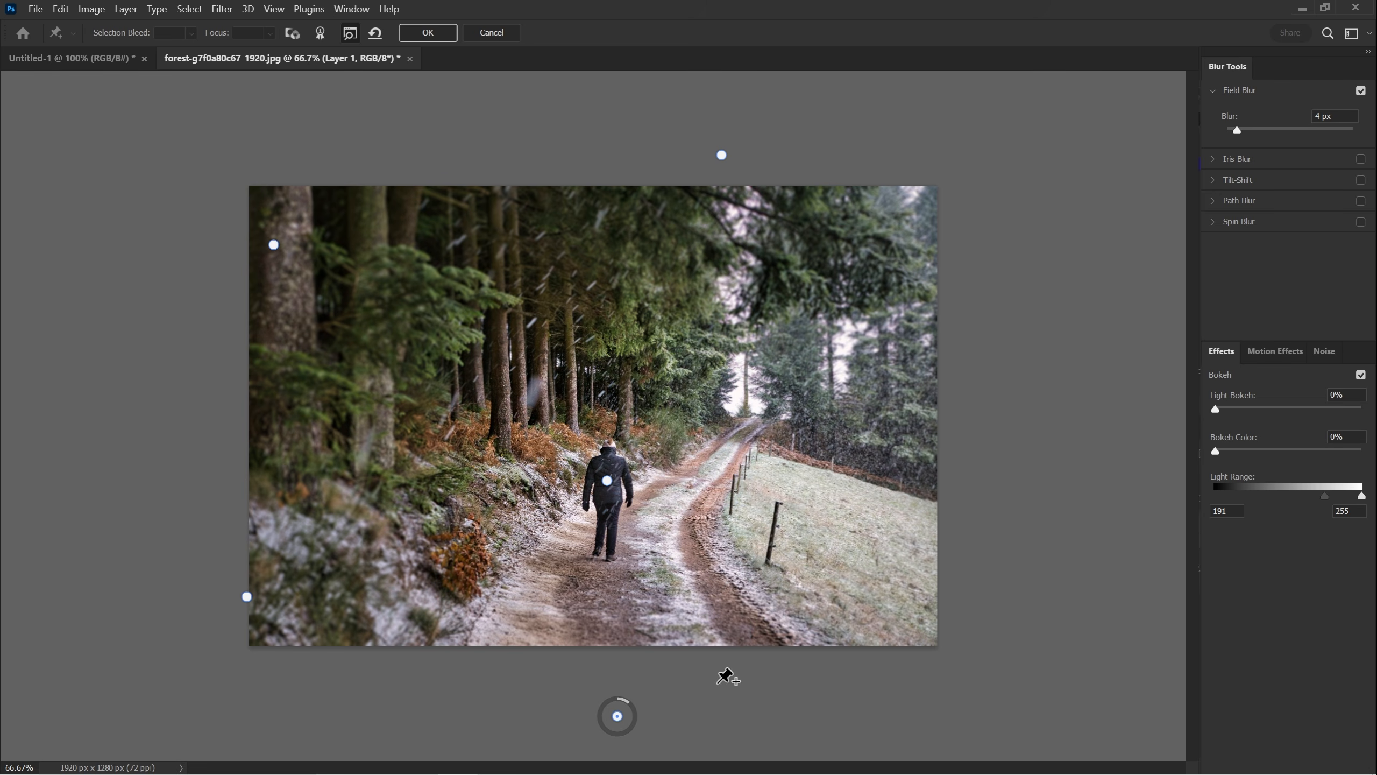
pyautogui.click(470, 392)
pyautogui.moveTo(487, 403); pyautogui.dragTo(491, 378)
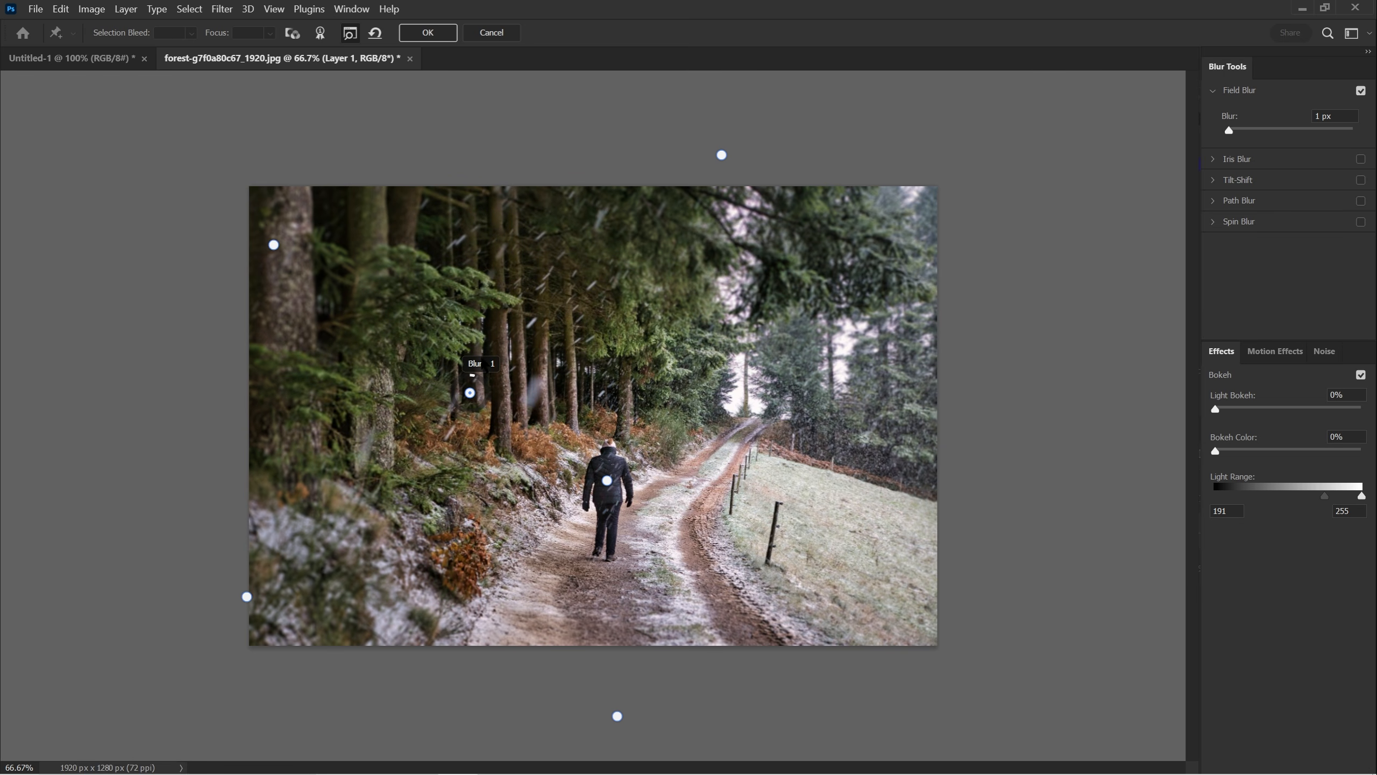
pyautogui.moveTo(469, 392); pyautogui.dragTo(465, 380)
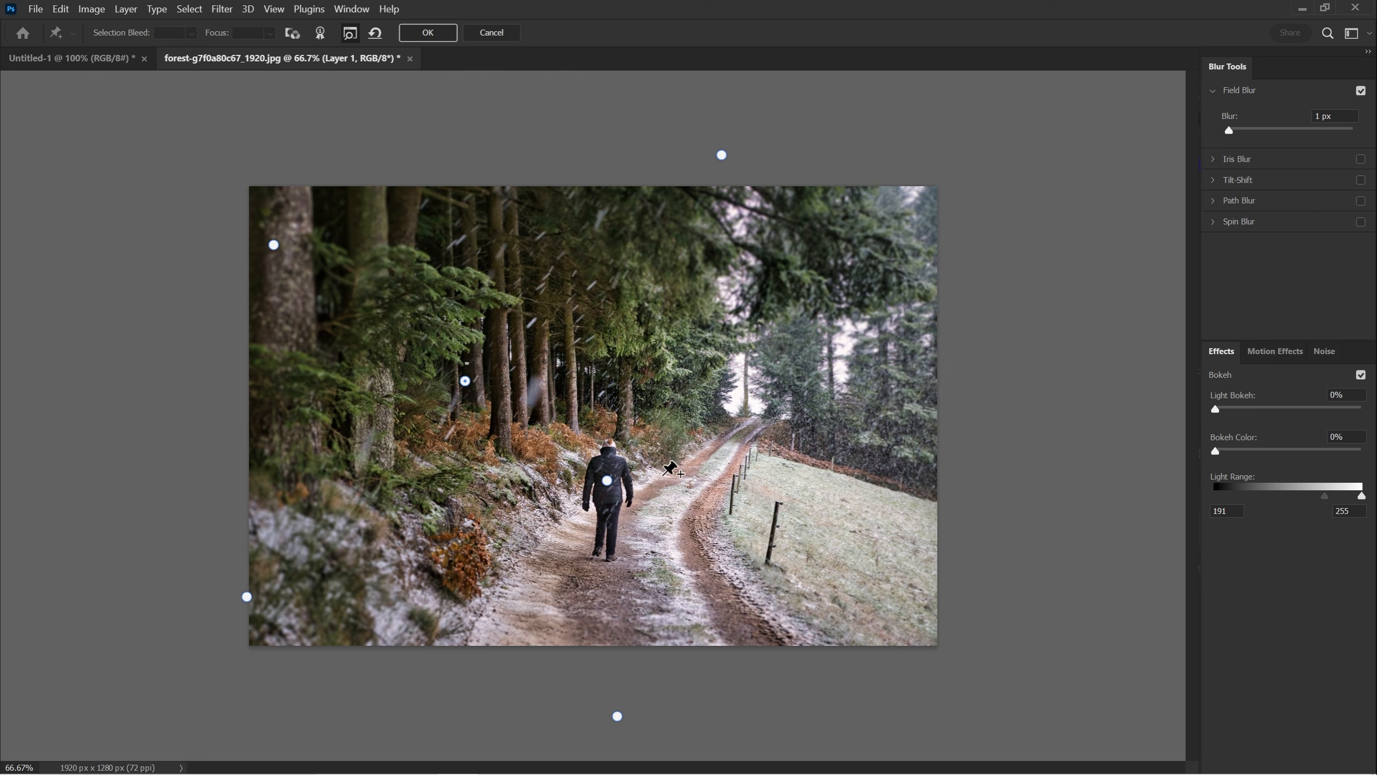
# Step: Try the man's pin outside the photo, return it to his lower body, and add a 3 px pin beside the photo's right edge
pyautogui.click(607, 480)
pyautogui.moveTo(608, 480); pyautogui.dragTo(1141, 408)
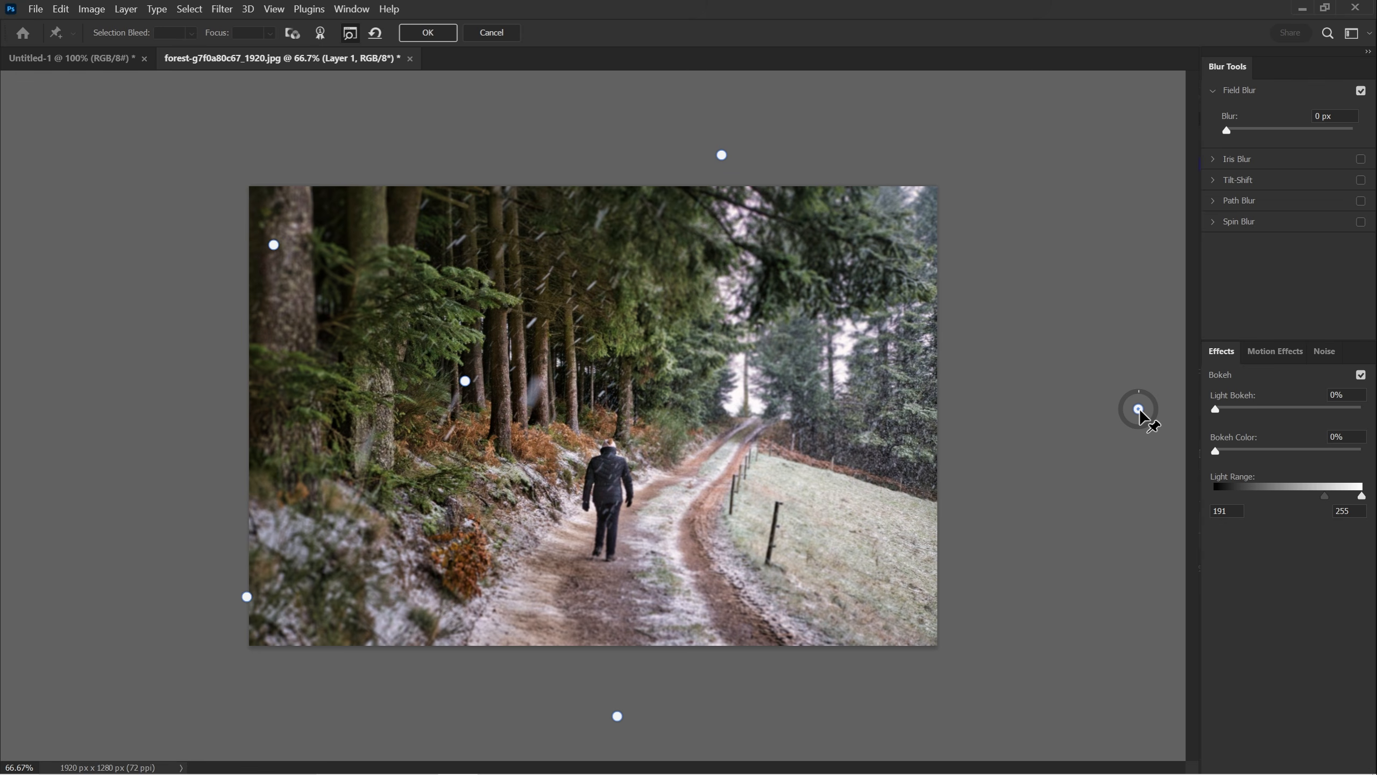
pyautogui.moveTo(1144, 411); pyautogui.dragTo(604, 501)
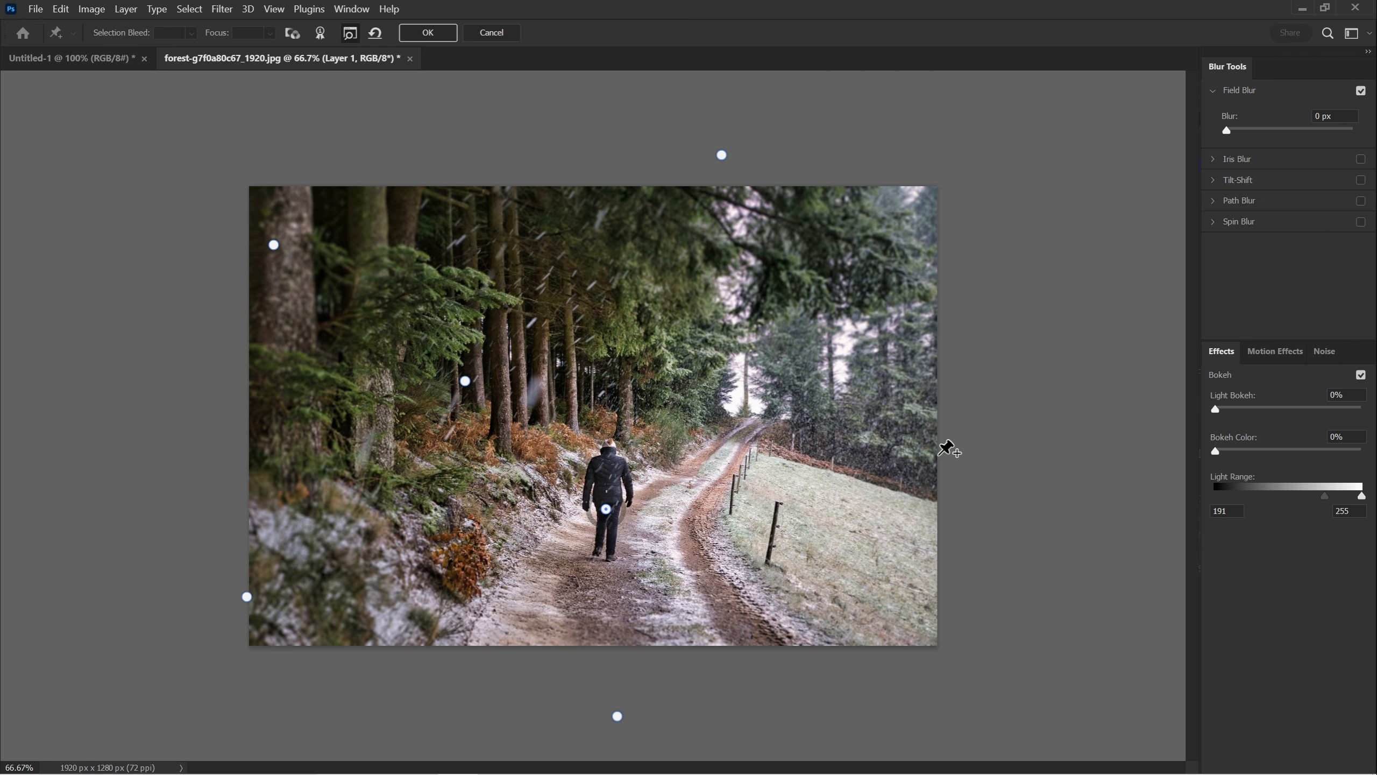
pyautogui.click(929, 404)
pyautogui.moveTo(929, 407); pyautogui.dragTo(957, 386)
# Step: Show and hide the blur mask to examine how strongly each area of the photo is blurred
pyautogui.press('m')
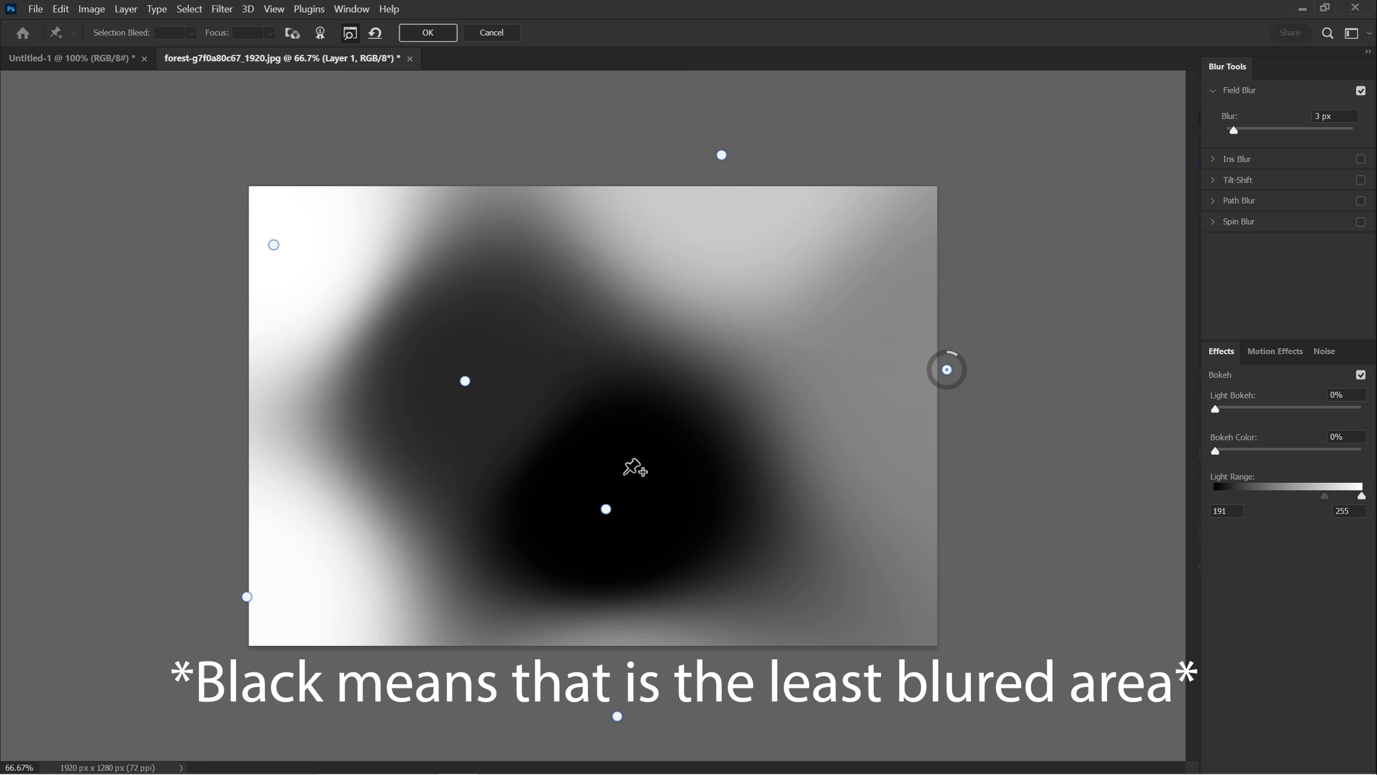
pyautogui.press('m')
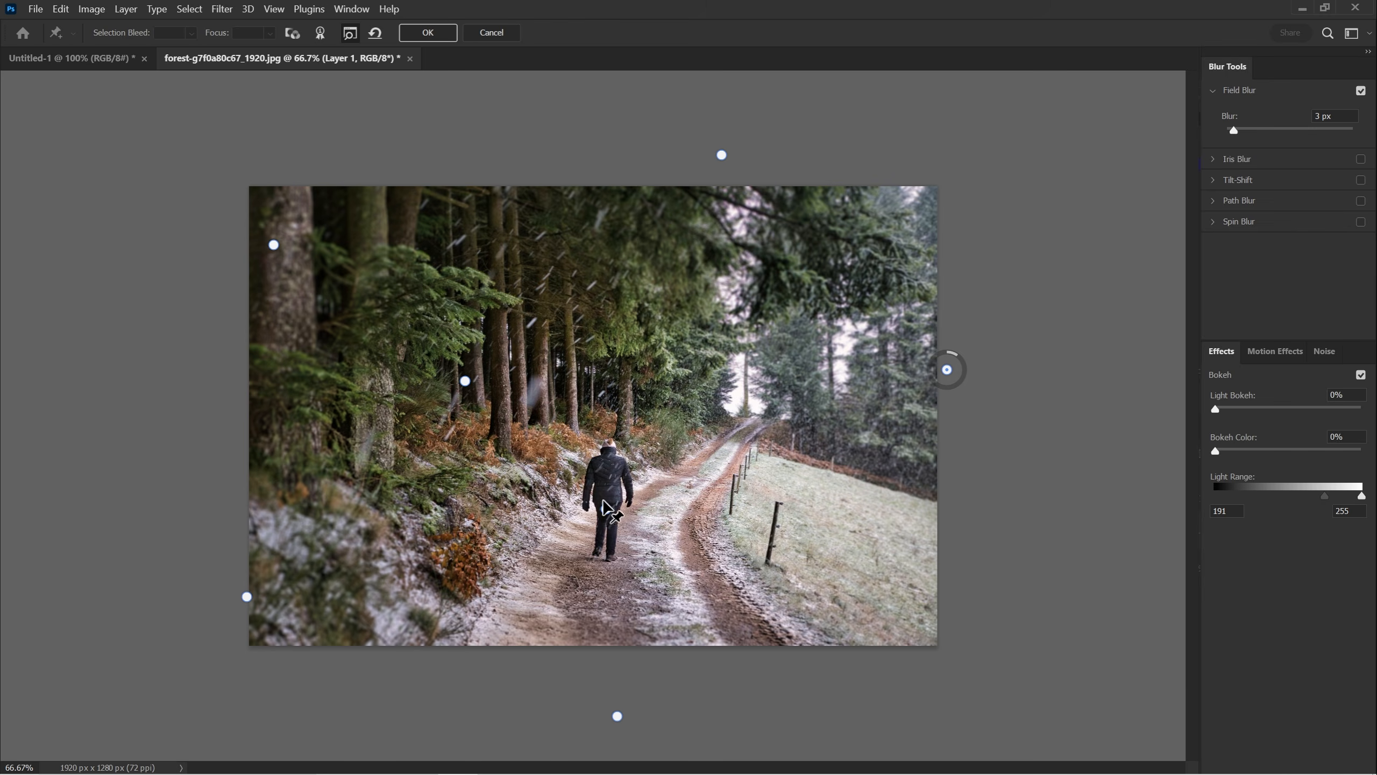
pyautogui.press('m')
pyautogui.press('m')
pyautogui.press('m')
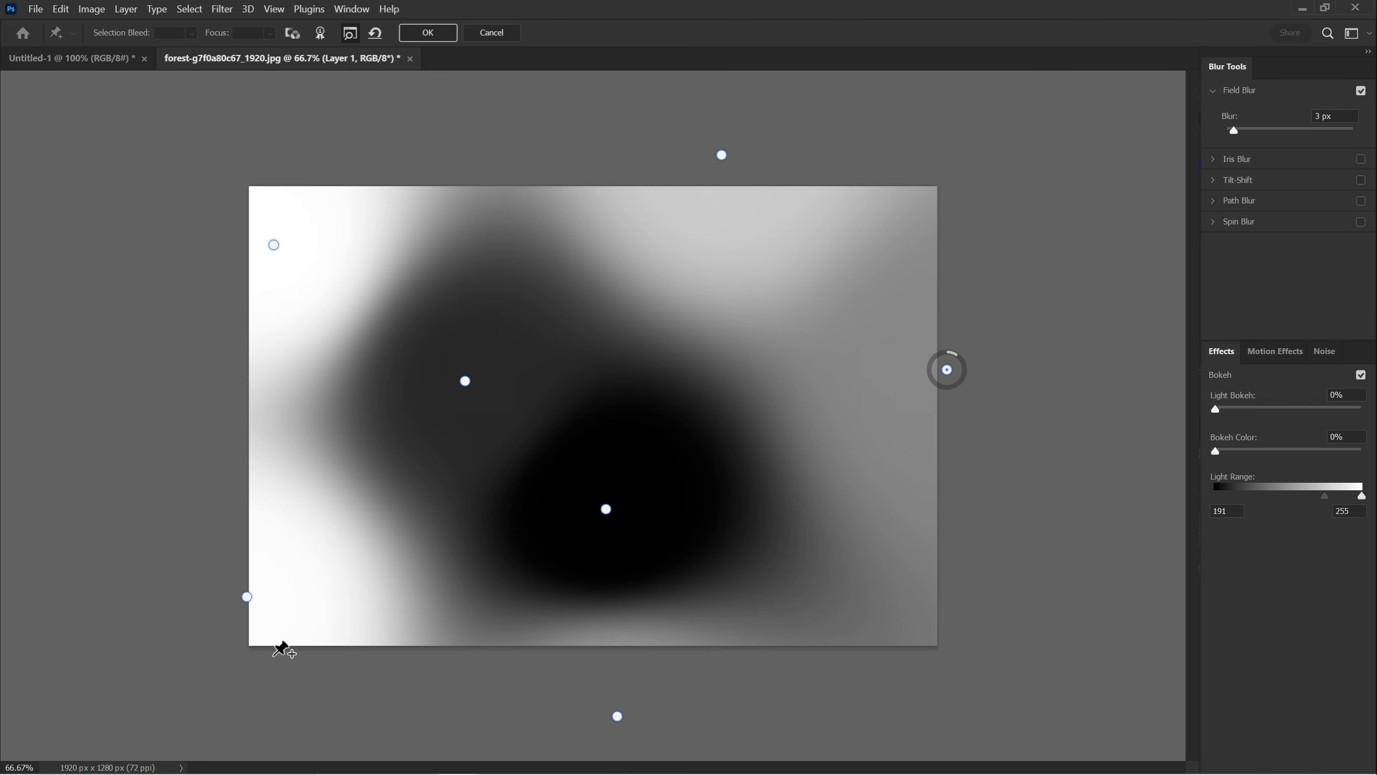
pyautogui.press('m')
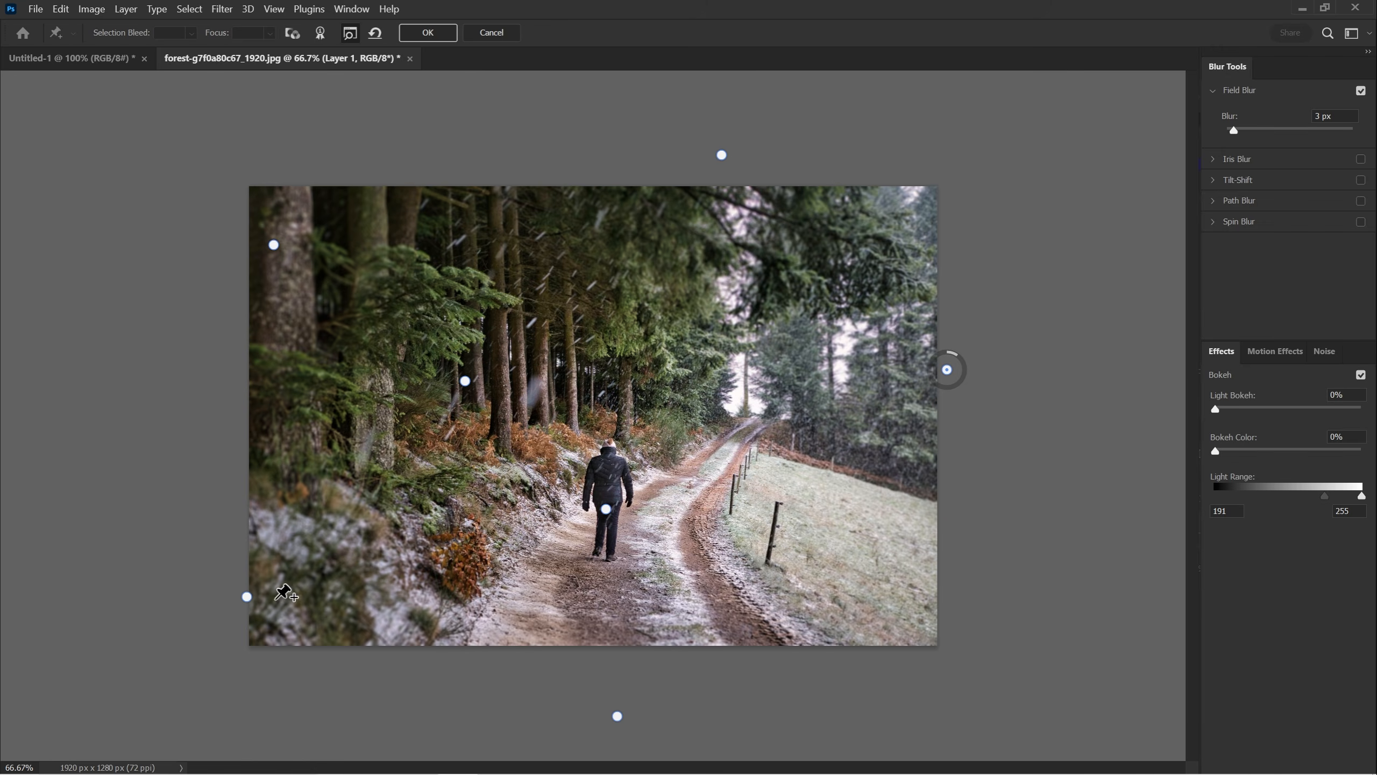
# Step: Move the lower-left pin slightly down and add a 3 px blur pin above the photo's edge over the left trees, checking the mask
pyautogui.moveTo(246, 597); pyautogui.dragTo(247, 611)
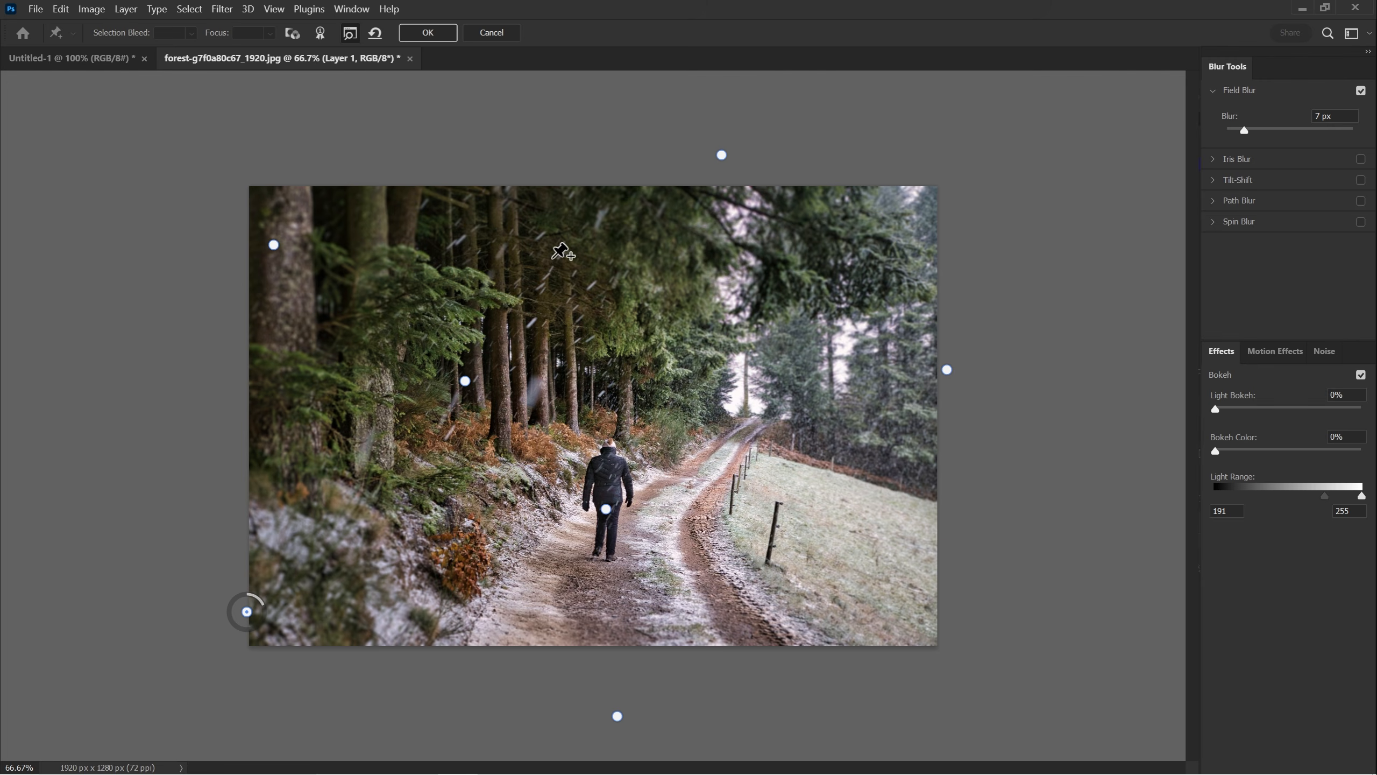
pyautogui.click(427, 170)
pyautogui.press('m')
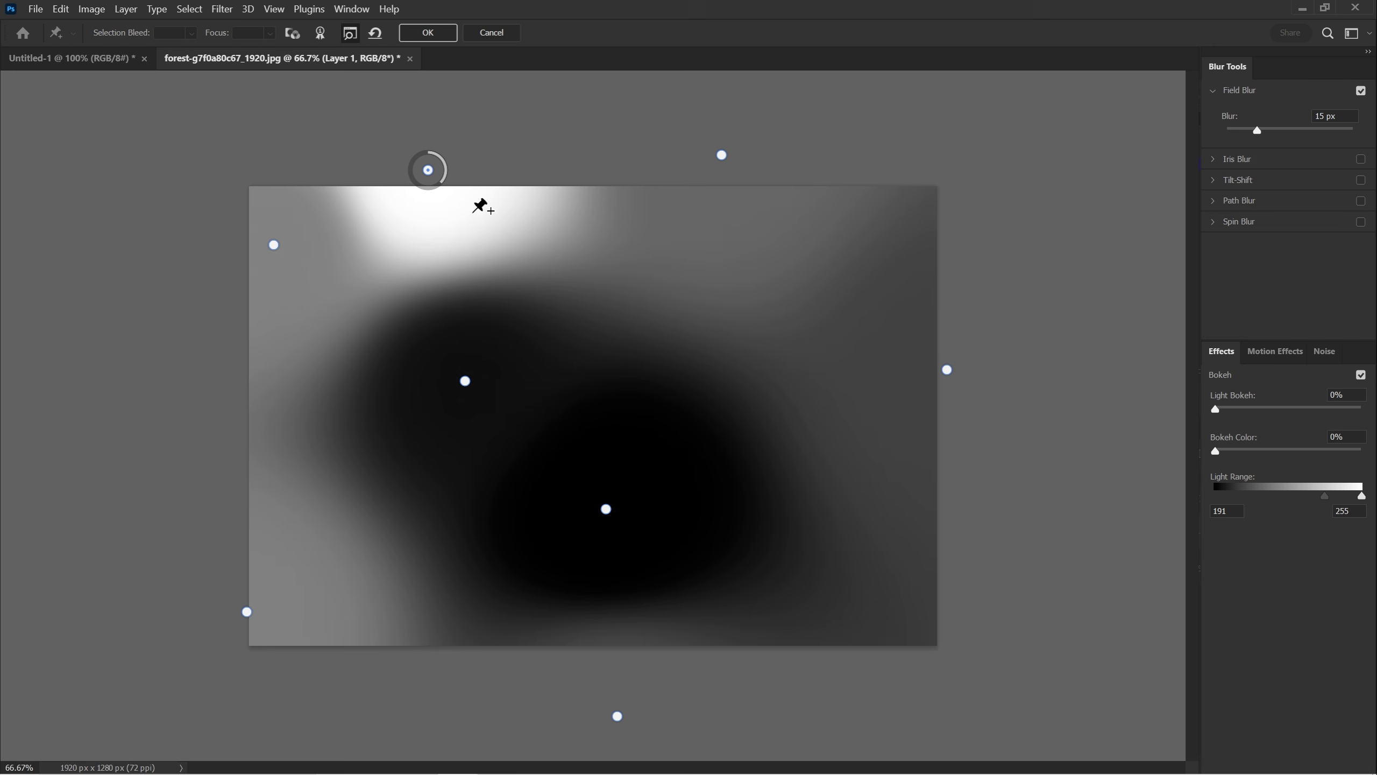
pyautogui.press('m')
pyautogui.moveTo(438, 186)
pyautogui.mouseDown()
pyautogui.moveTo(438, 151)
pyautogui.moveTo(454, 170)
pyautogui.mouseUp()
pyautogui.press('m')
pyautogui.press('m')
pyautogui.press('m')
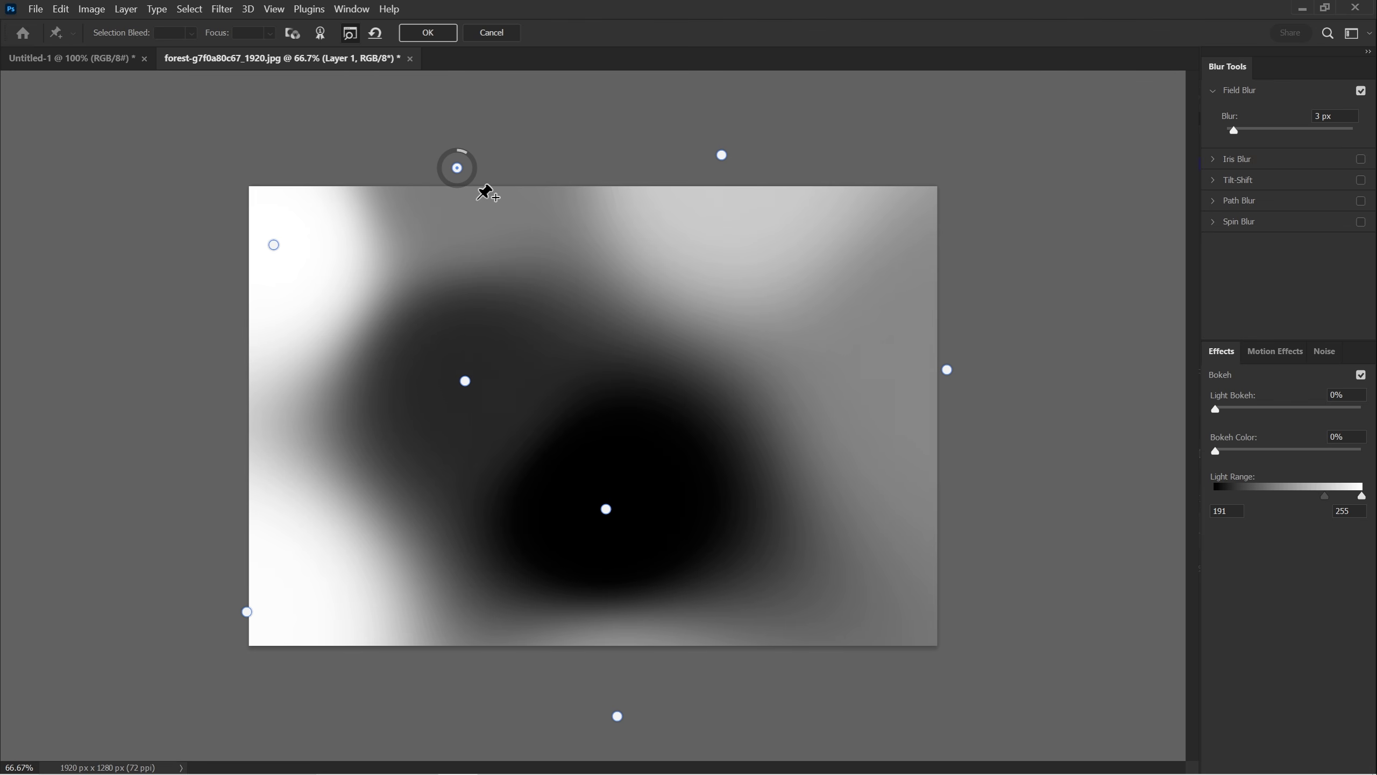
# Step: Try a 12 px blur on the pin above the left trees, then settle on 5 px while comparing mask and photo
pyautogui.moveTo(465, 153); pyautogui.dragTo(478, 181)
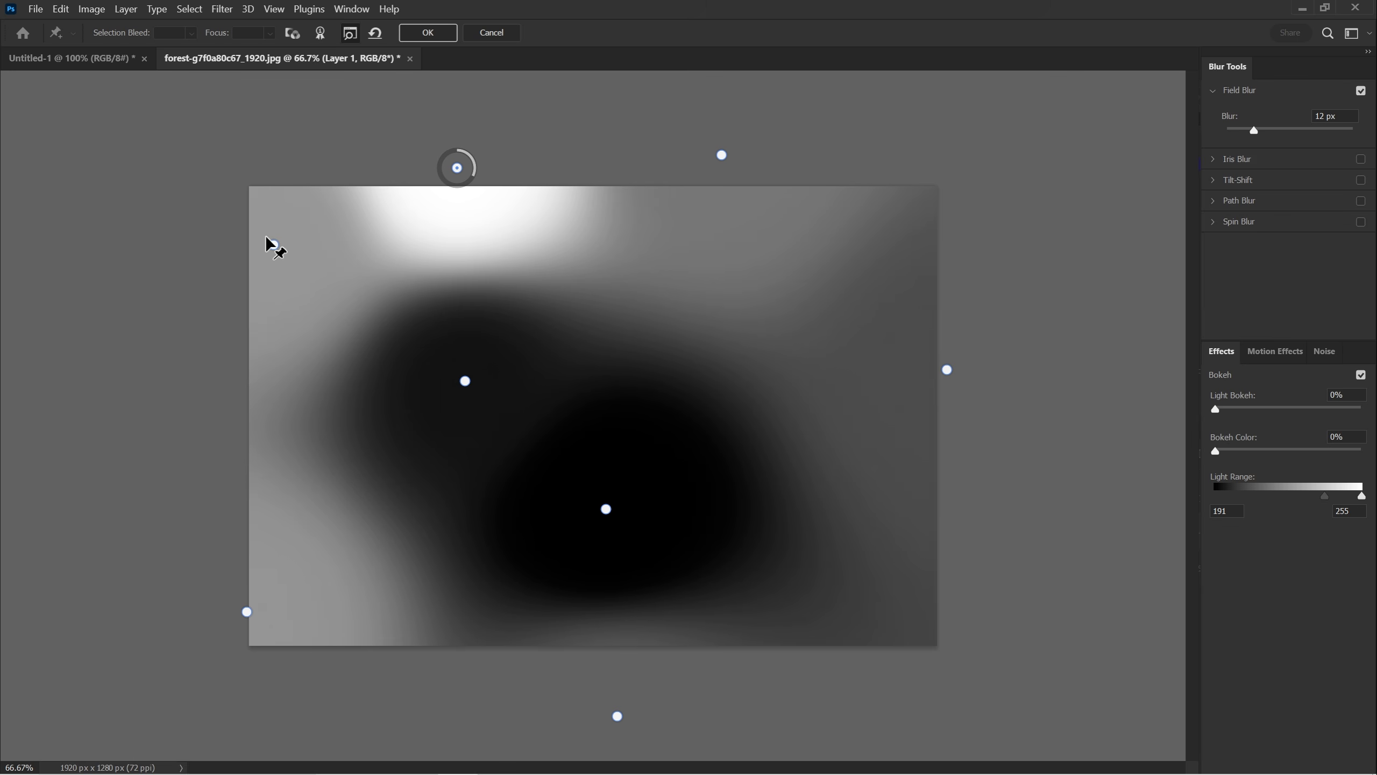
pyautogui.press('m')
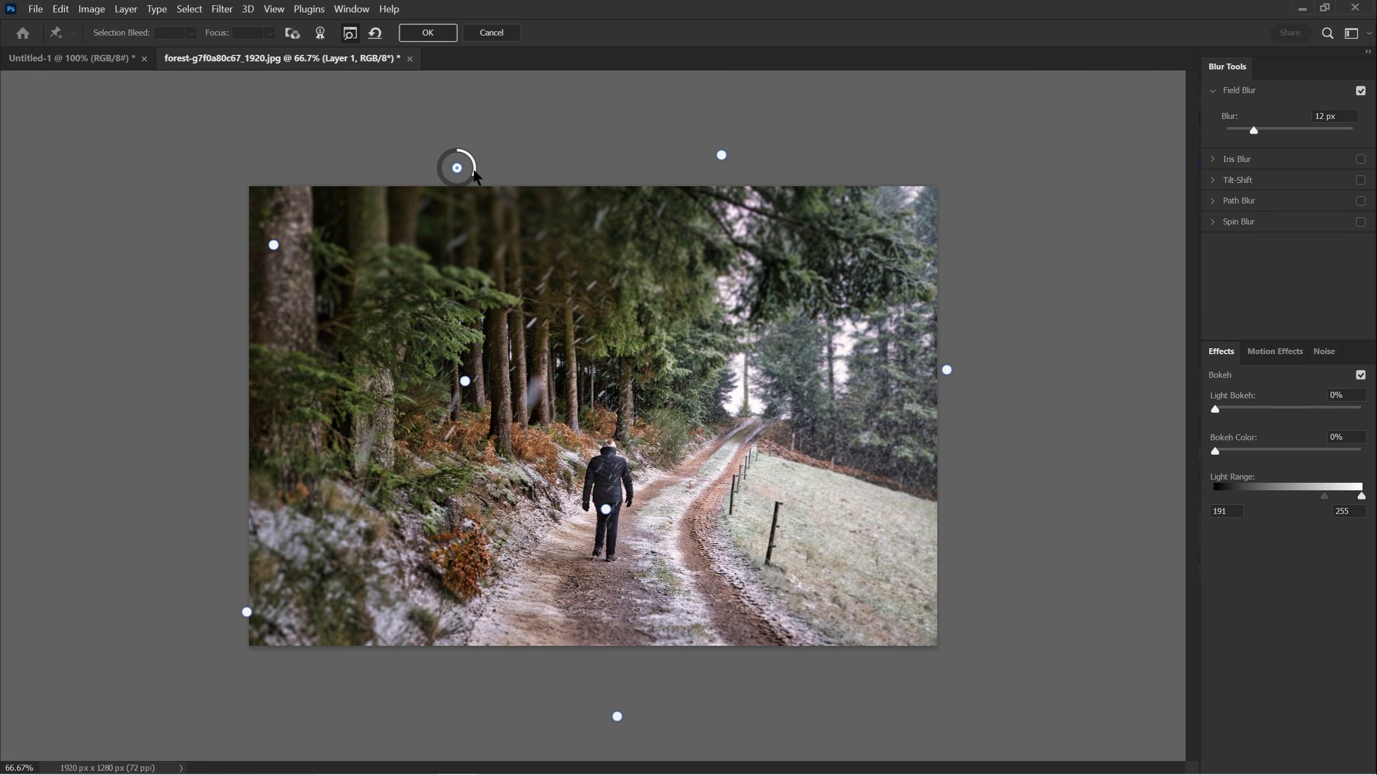
pyautogui.moveTo(474, 172); pyautogui.dragTo(475, 156)
pyautogui.press('m')
pyautogui.moveTo(471, 154); pyautogui.dragTo(469, 153)
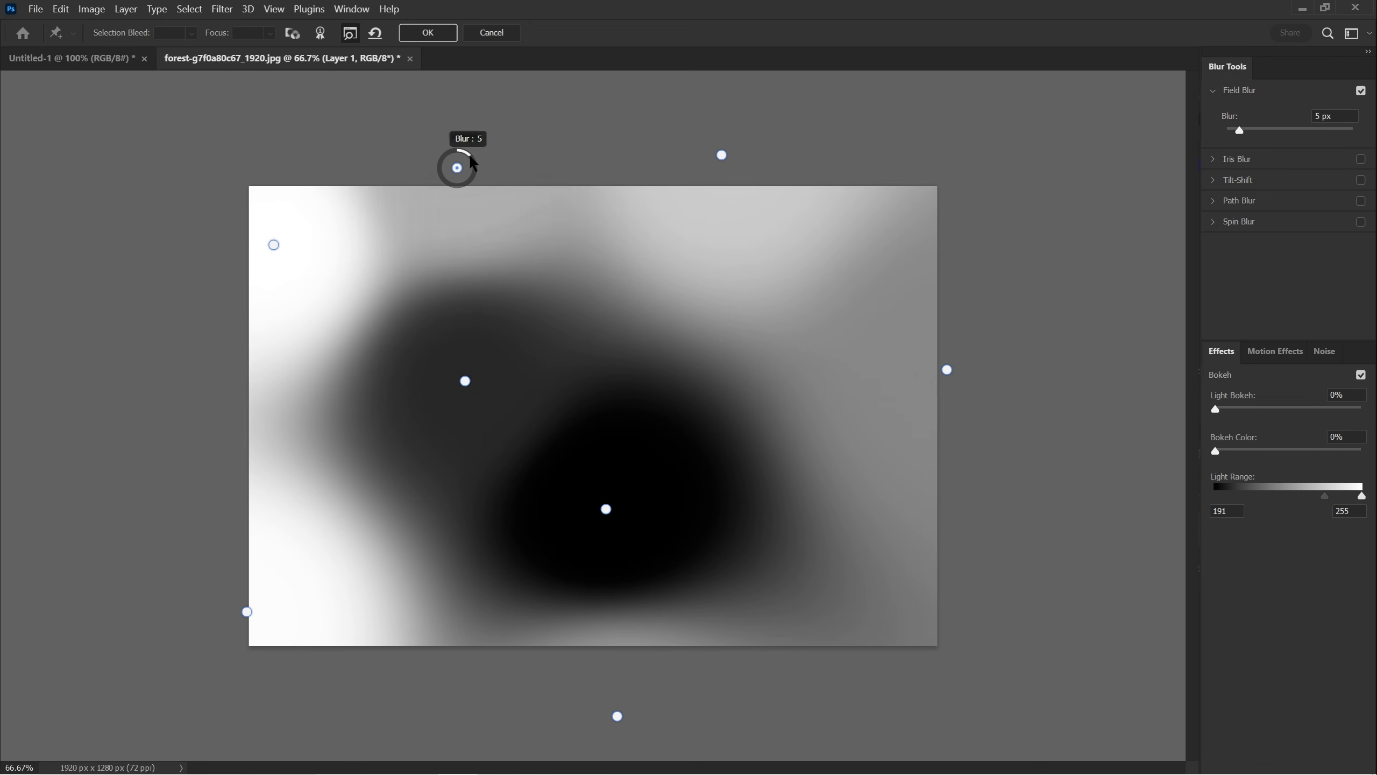
pyautogui.press('m')
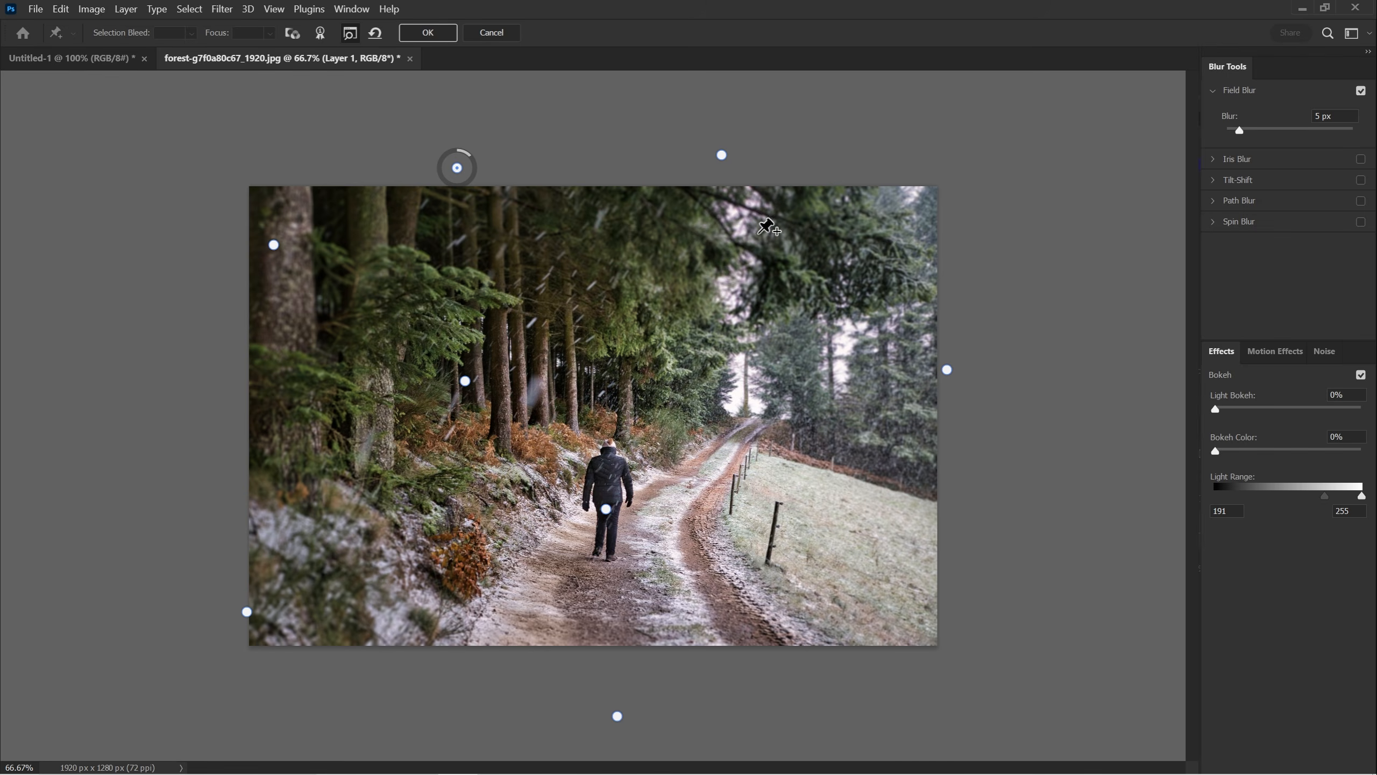
# Step: Set the blur of the pin above the right-hand branches to 7 px and add a 4 px pin at the far end of the road
pyautogui.click(721, 155)
pyautogui.moveTo(739, 148); pyautogui.dragTo(740, 151)
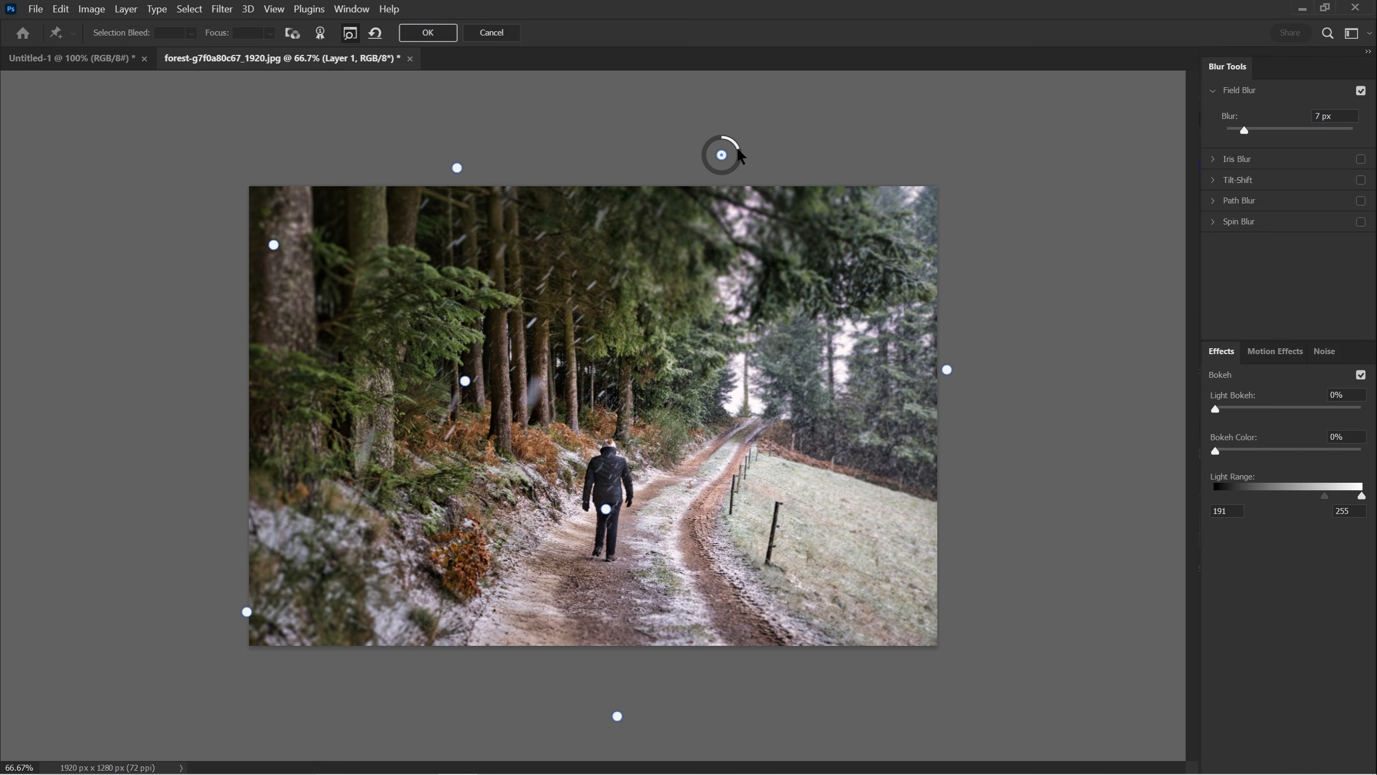
pyautogui.press('m')
pyautogui.click(740, 401)
pyautogui.moveTo(758, 420)
pyautogui.mouseDown()
pyautogui.moveTo(755, 377)
pyautogui.moveTo(737, 404)
pyautogui.mouseUp()
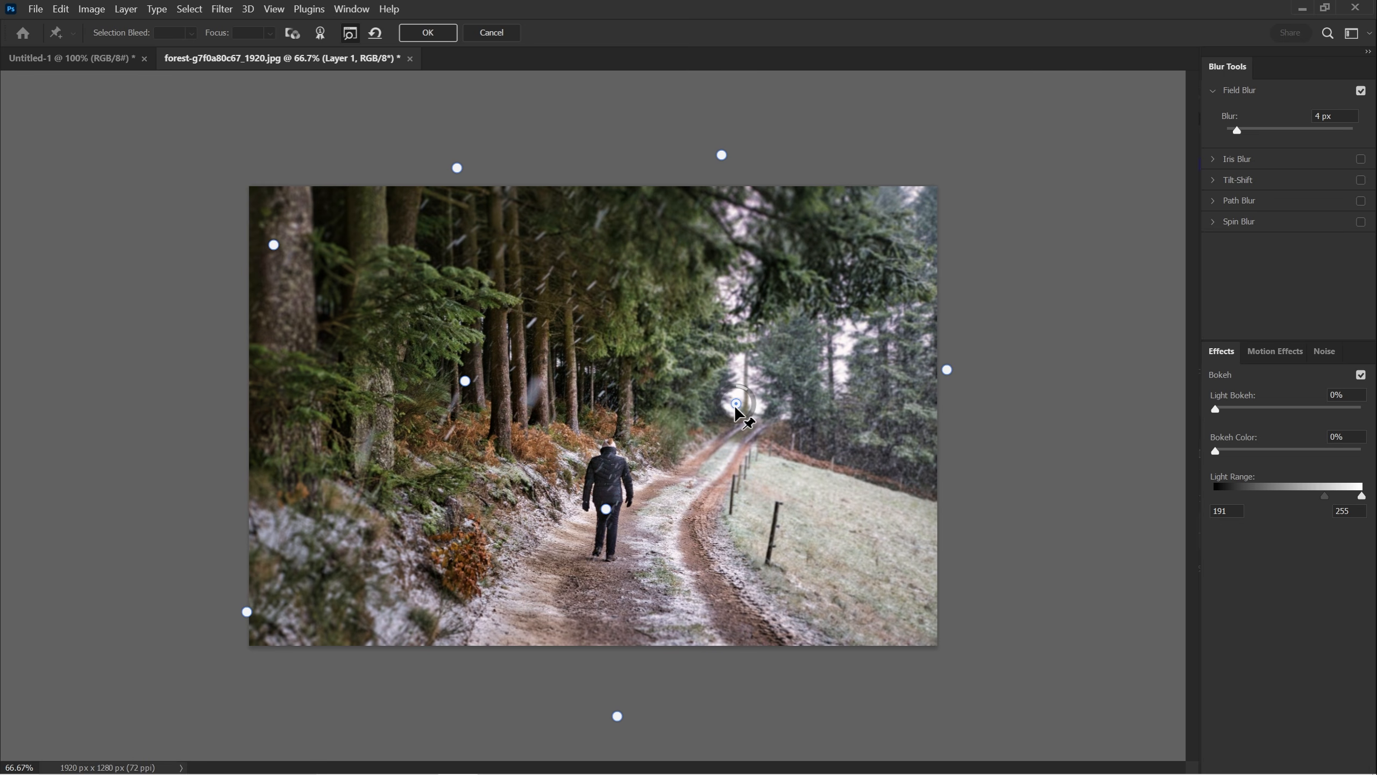
pyautogui.press('m')
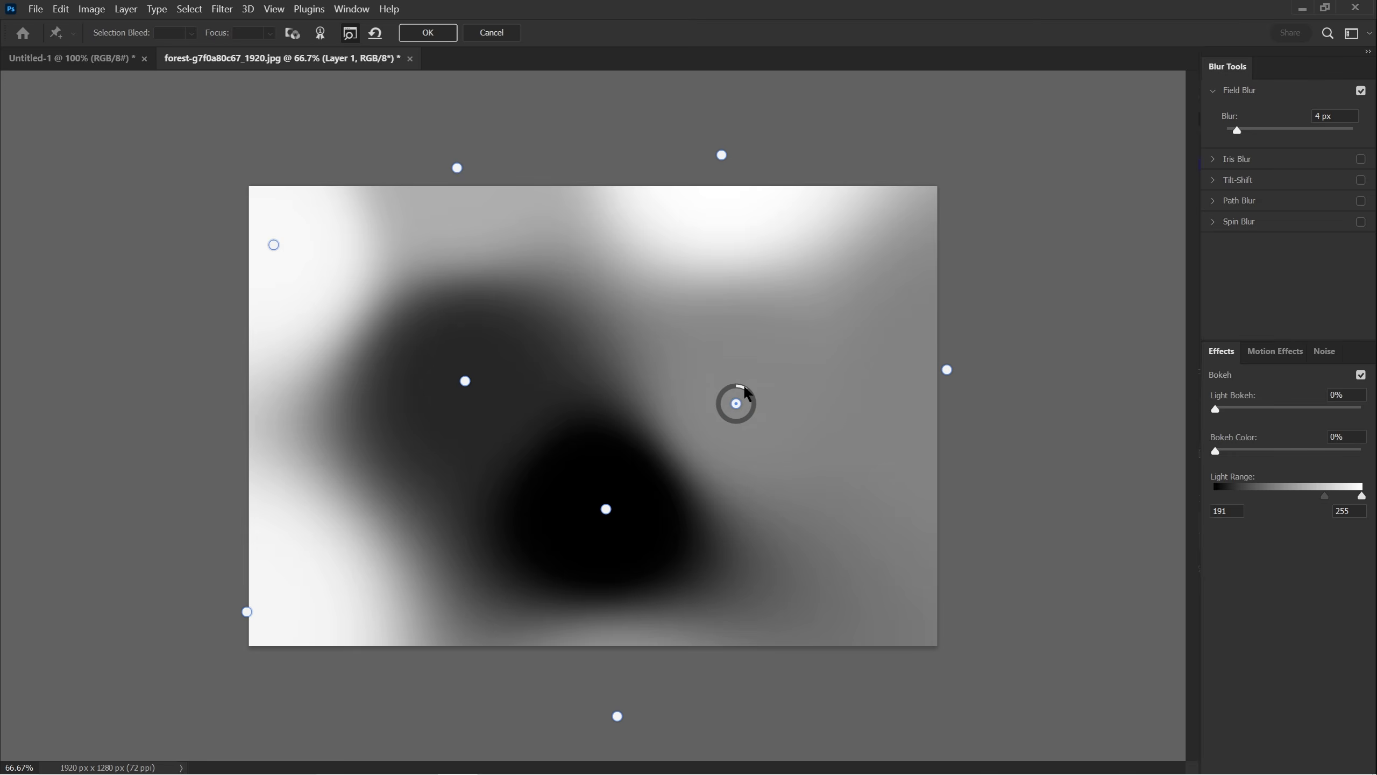
# Step: Add a 6 px blur pin just outside the photo near its lower-right corner and apply the Field Blur
pyautogui.click(939, 647)
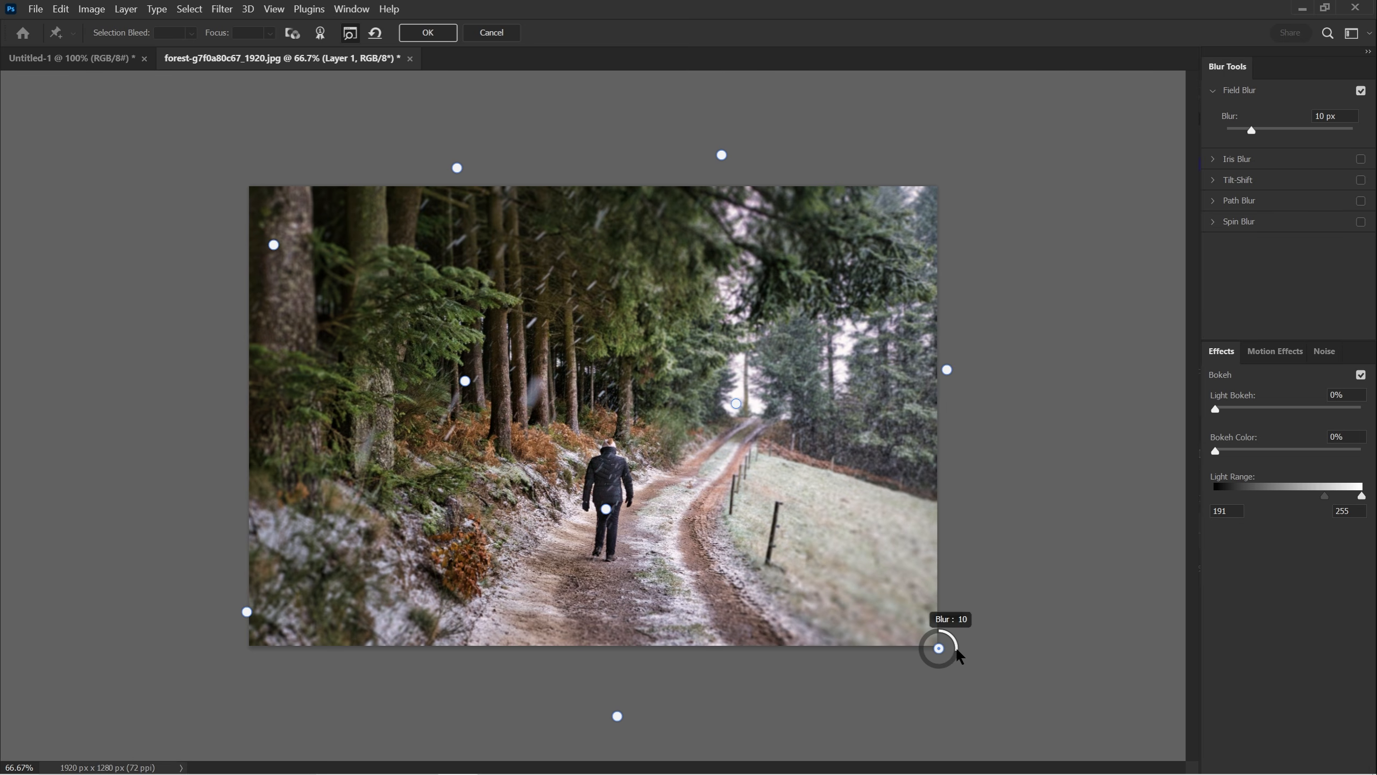
pyautogui.moveTo(943, 645); pyautogui.dragTo(956, 624)
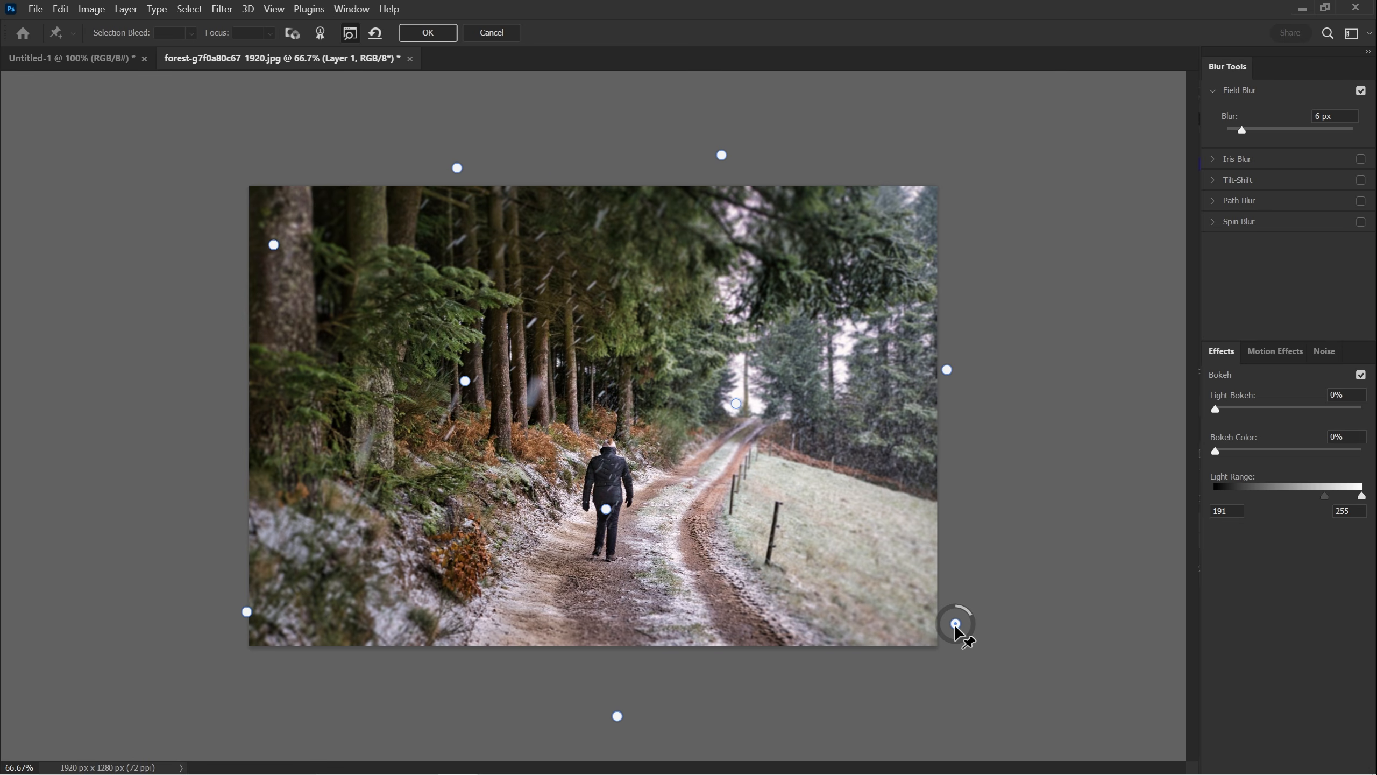
pyautogui.moveTo(958, 628); pyautogui.dragTo(947, 625)
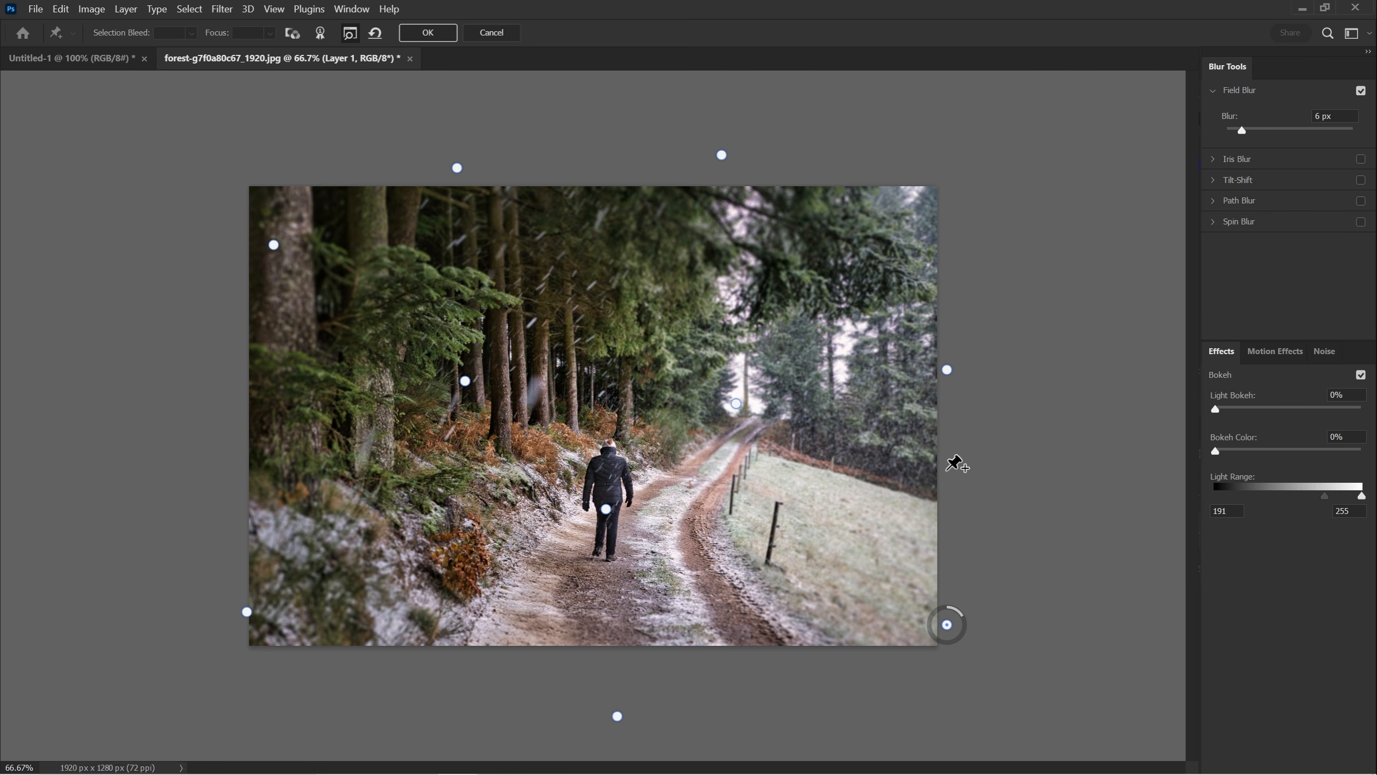
pyautogui.click(428, 33)
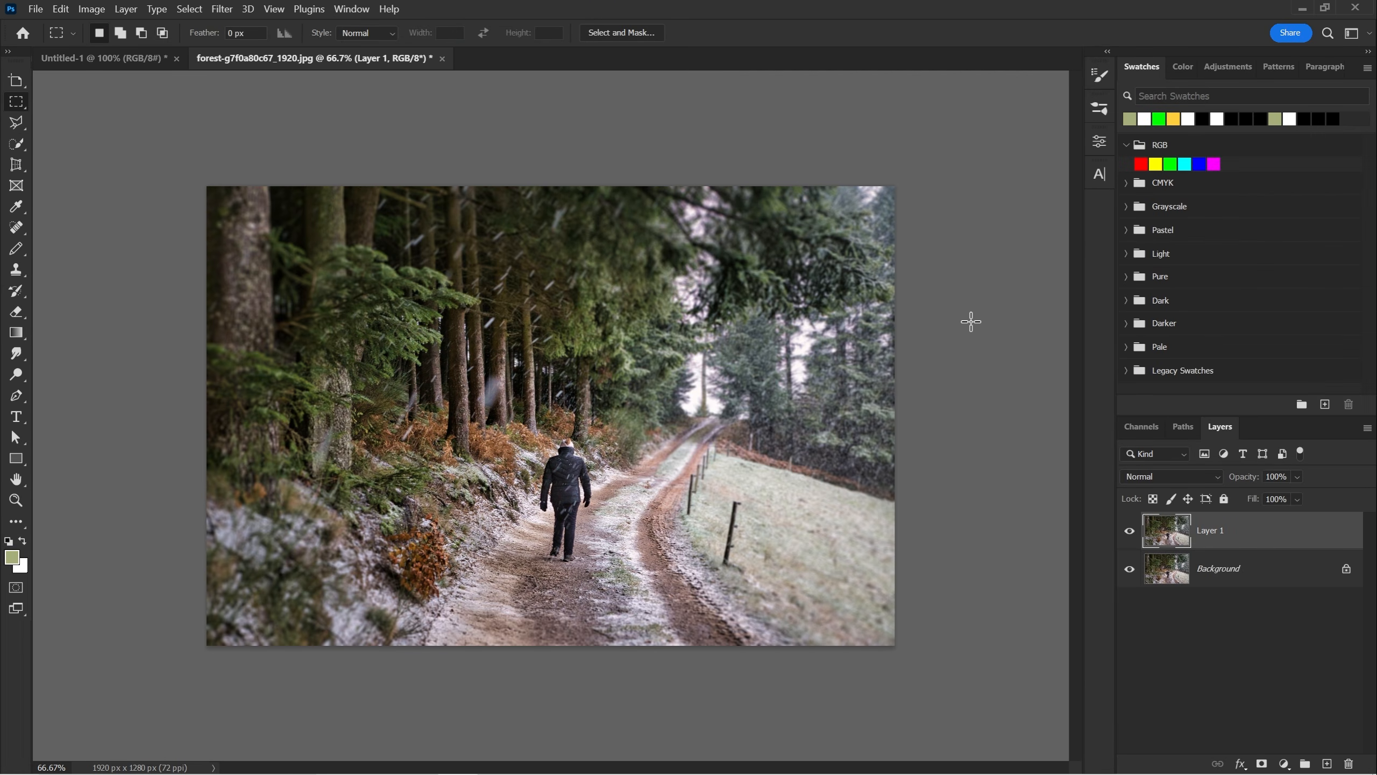
# Step: Toggle the visibility of Layer 1 to compare the blurred photo with the original
pyautogui.click(1130, 531)
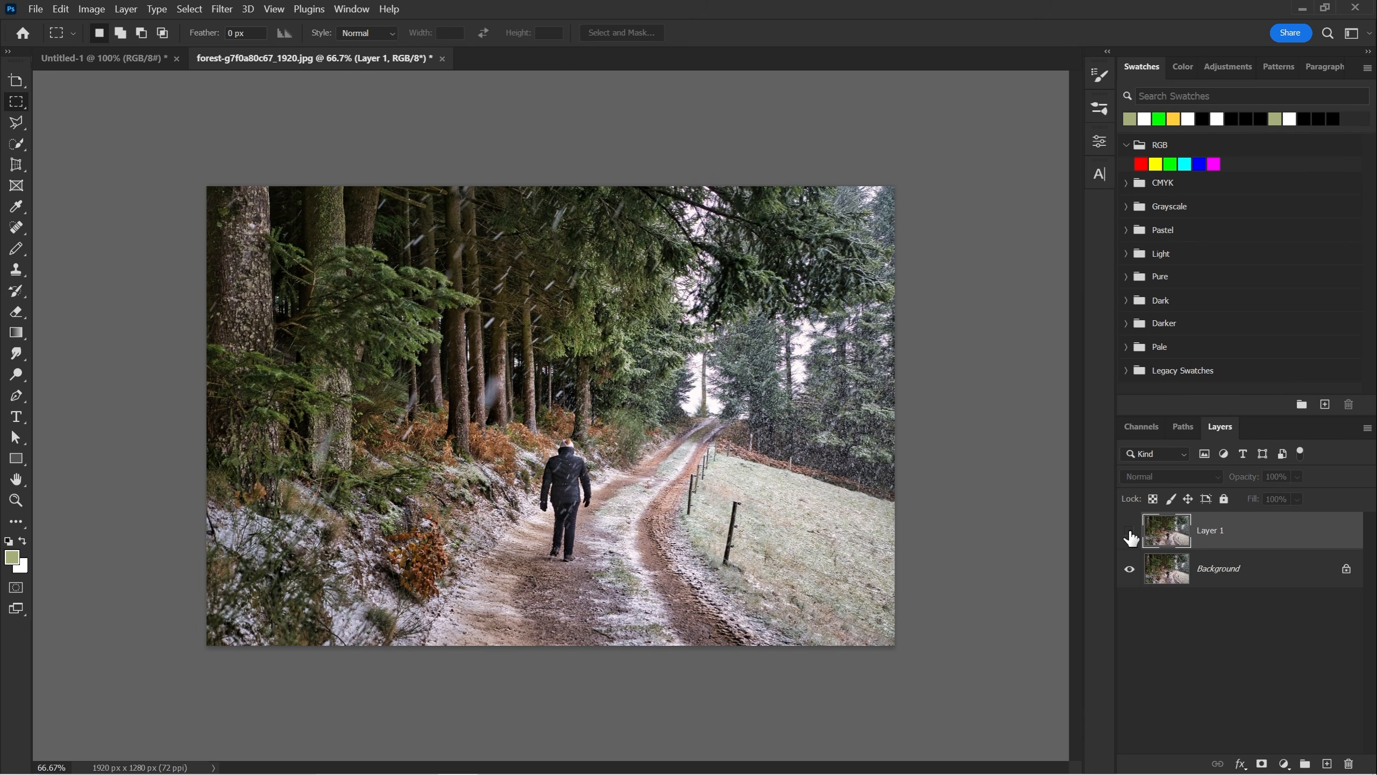
pyautogui.click(1130, 531)
pyautogui.click(1130, 532)
pyautogui.click(1130, 532)
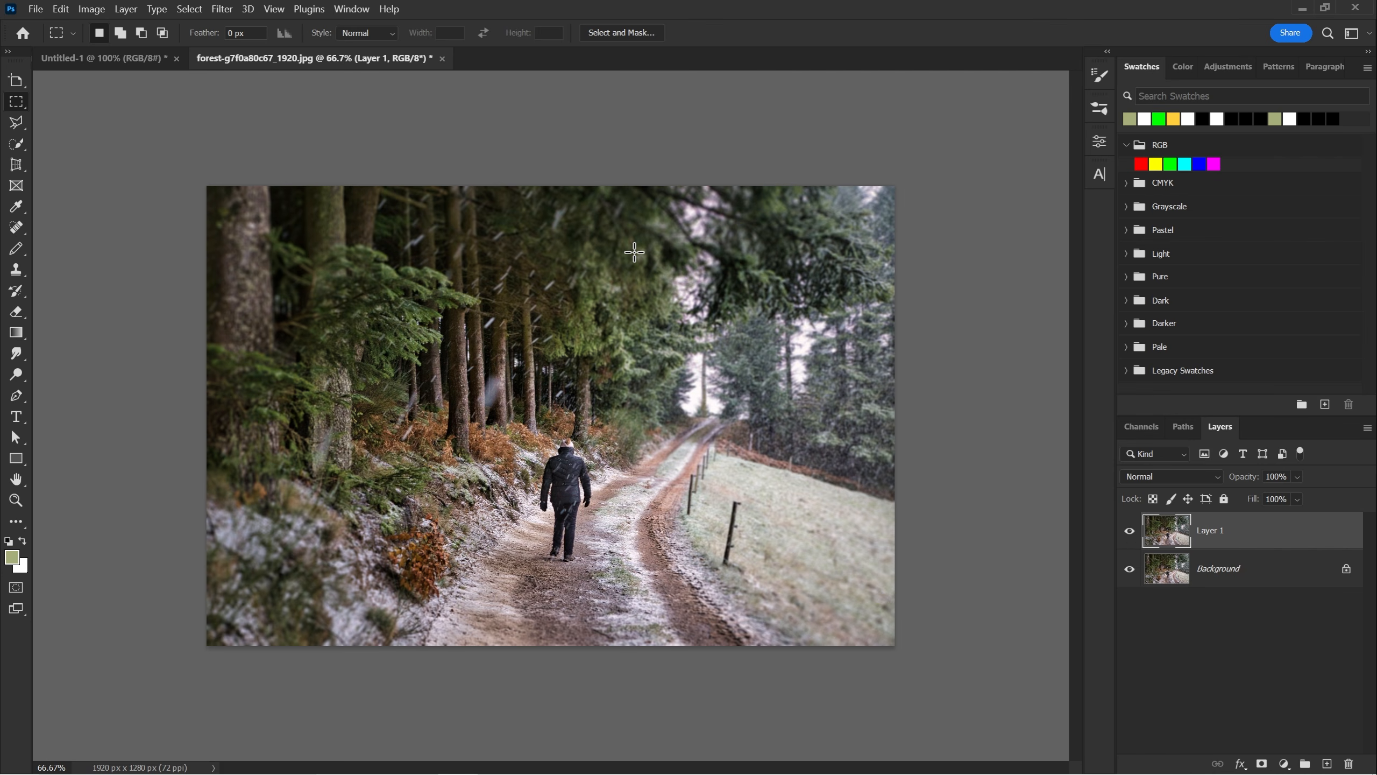